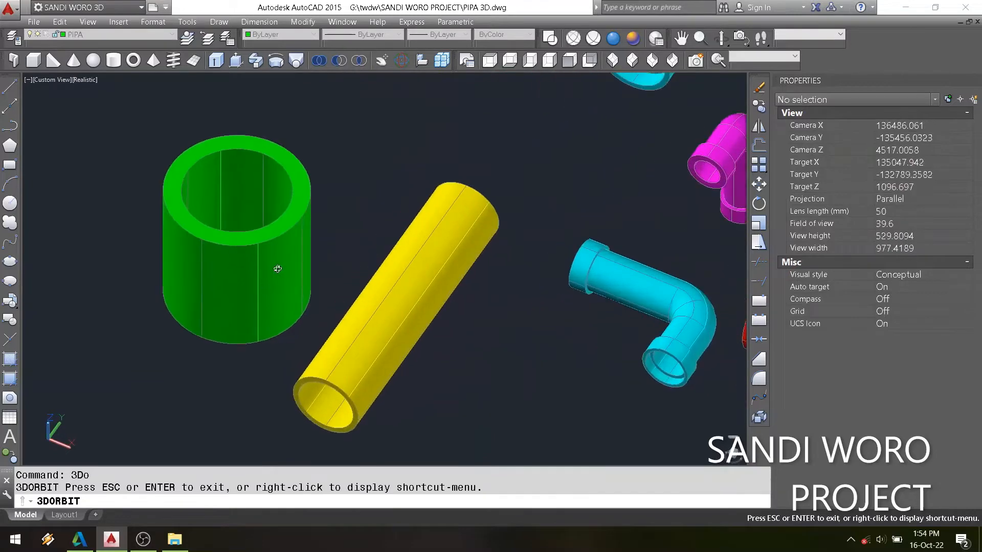
Examine the sample pipes and fittings in the 3D model from several angles with 3D Orbit
{"action": "scroll", "coordinate": [285, 289], "scroll_direction": "down", "scroll_amount": 1}
{"action": "scroll", "coordinate": [281, 291], "scroll_direction": "down", "scroll_amount": 1}
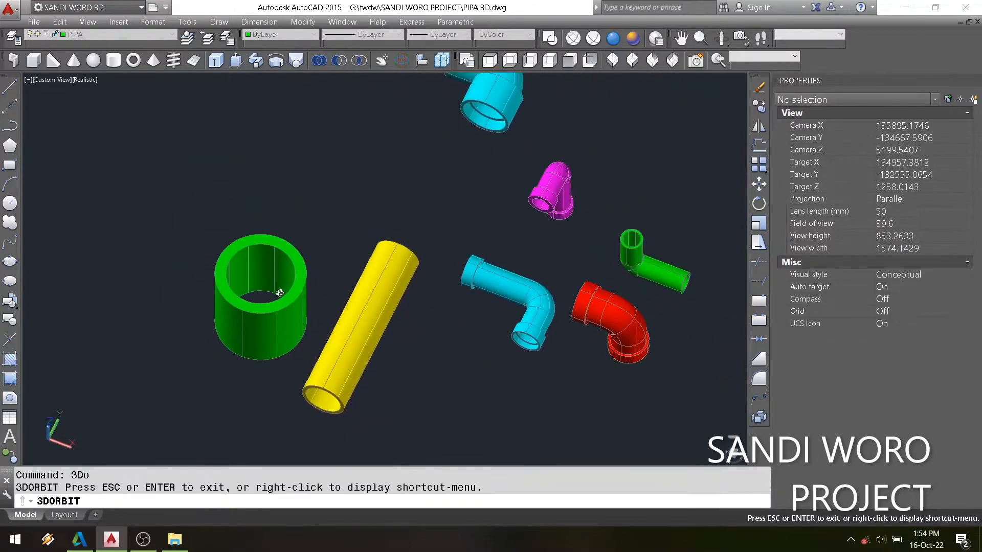
{"action": "scroll", "coordinate": [444, 291], "scroll_direction": "down", "scroll_amount": 5}
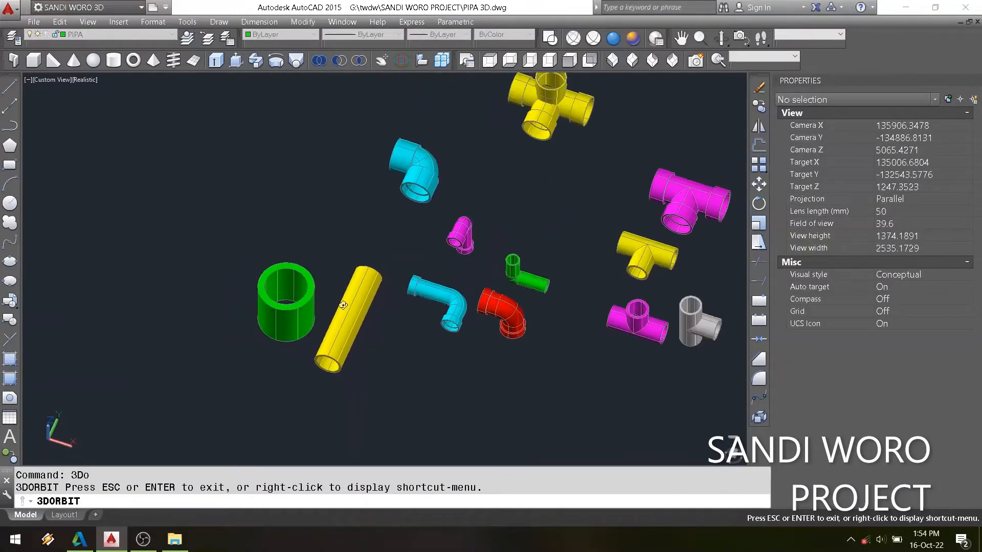
{"action": "mouse_move", "coordinate": [444, 283]}
{"action": "left_mouse_down"}
{"action": "mouse_move", "coordinate": [452, 279]}
{"action": "mouse_move", "coordinate": [431, 291]}
{"action": "left_mouse_up"}
{"action": "scroll", "coordinate": [335, 302], "scroll_direction": "up", "scroll_amount": 3}
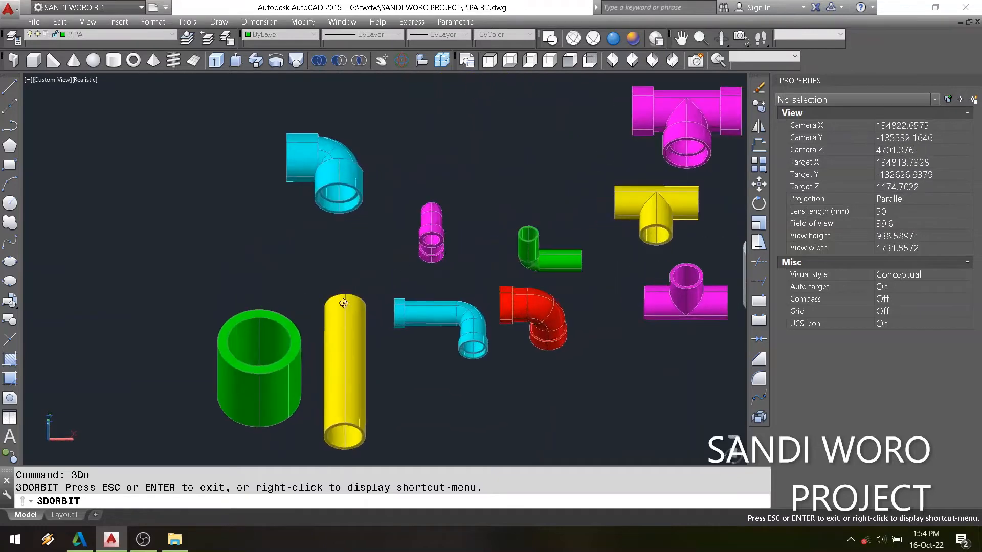
{"action": "left_click_drag", "start_coordinate": [335, 303], "coordinate": [333, 305]}
{"action": "scroll", "coordinate": [333, 305], "scroll_direction": "down", "scroll_amount": 1}
{"action": "left_click_drag", "start_coordinate": [394, 252], "coordinate": [407, 249]}
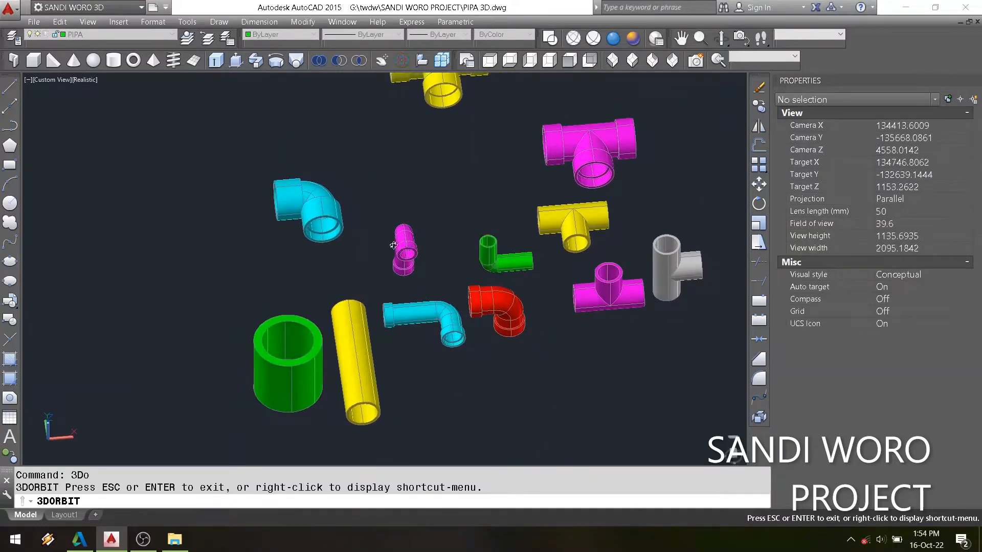
{"action": "scroll", "coordinate": [339, 220], "scroll_direction": "up", "scroll_amount": 5}
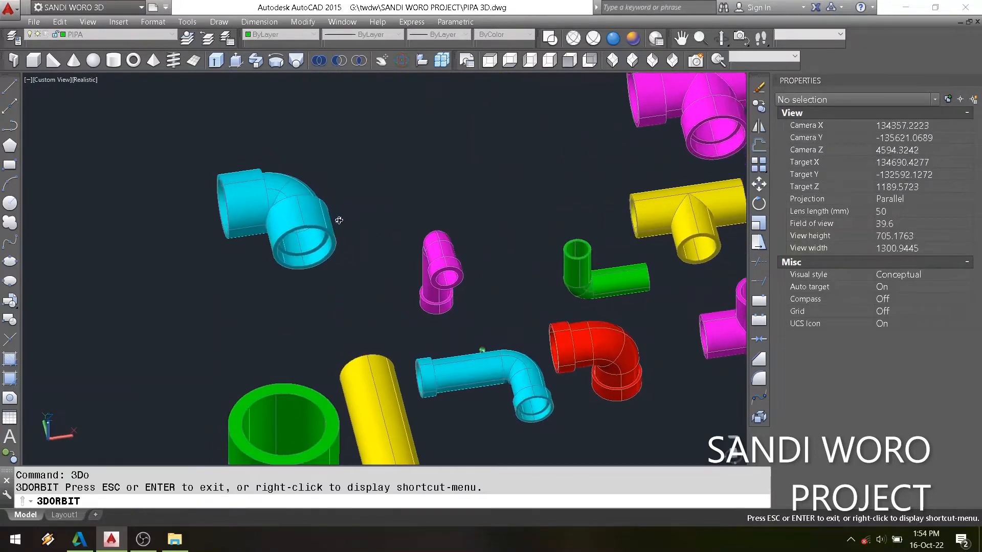
{"action": "scroll", "coordinate": [312, 217], "scroll_direction": "down", "scroll_amount": 4}
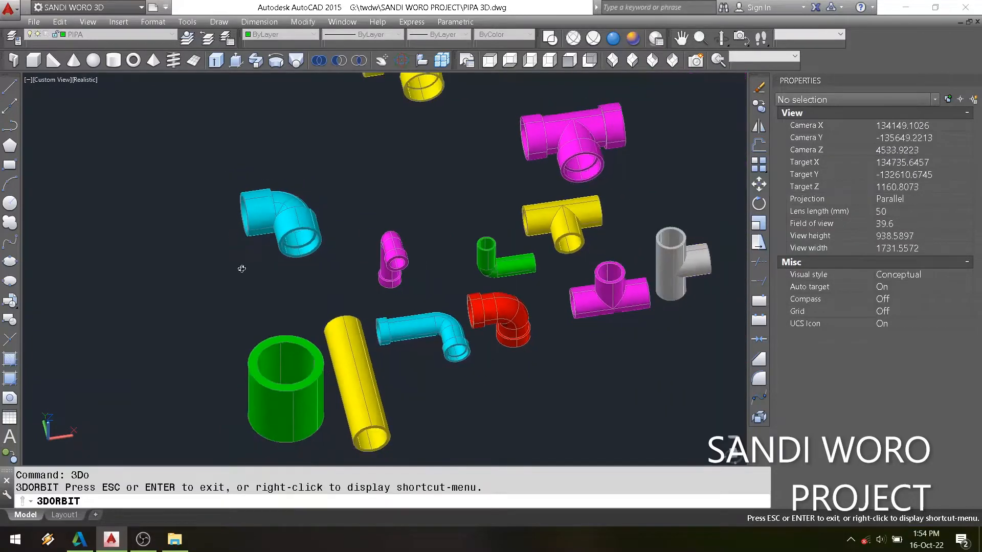
{"action": "scroll", "coordinate": [510, 242], "scroll_direction": "up", "scroll_amount": 2}
{"action": "scroll", "coordinate": [481, 285], "scroll_direction": "down", "scroll_amount": 2}
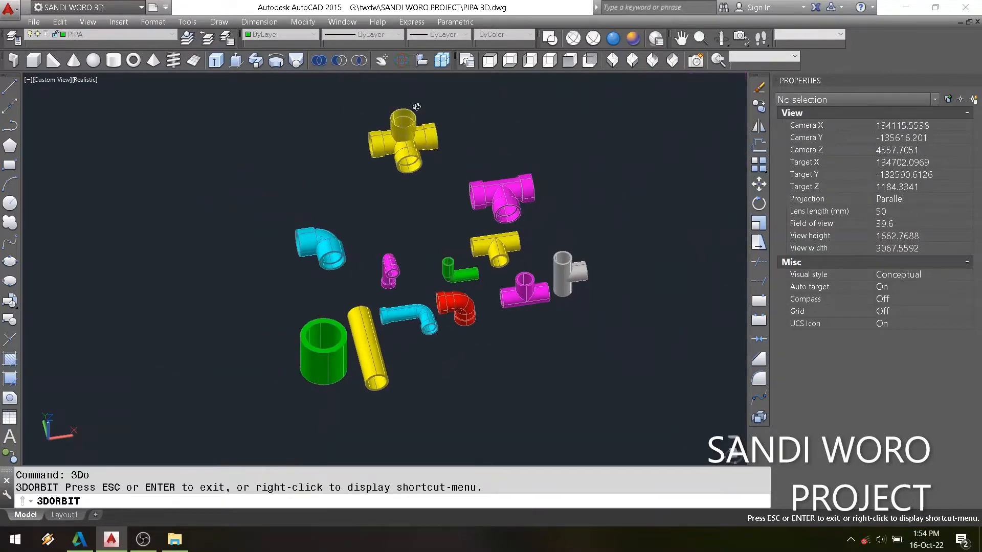
{"action": "scroll", "coordinate": [417, 107], "scroll_direction": "up", "scroll_amount": 2}
{"action": "scroll", "coordinate": [512, 209], "scroll_direction": "down", "scroll_amount": 3}
{"action": "scroll", "coordinate": [394, 363], "scroll_direction": "up", "scroll_amount": 3}
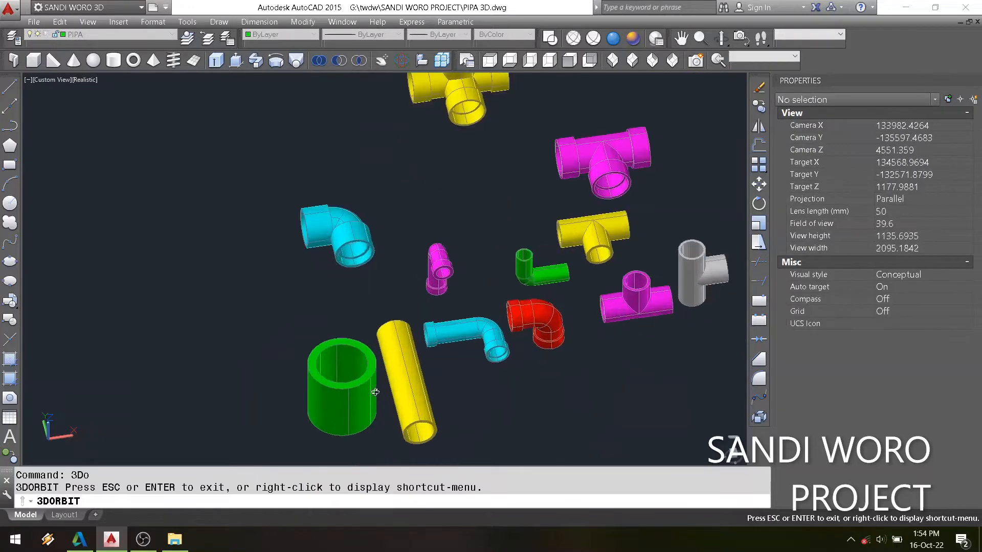
{"action": "left_click_drag", "start_coordinate": [376, 392], "coordinate": [318, 385]}
{"action": "scroll", "coordinate": [281, 321], "scroll_direction": "down", "scroll_amount": 2}
{"action": "left_click_drag", "start_coordinate": [284, 339], "coordinate": [285, 360]}
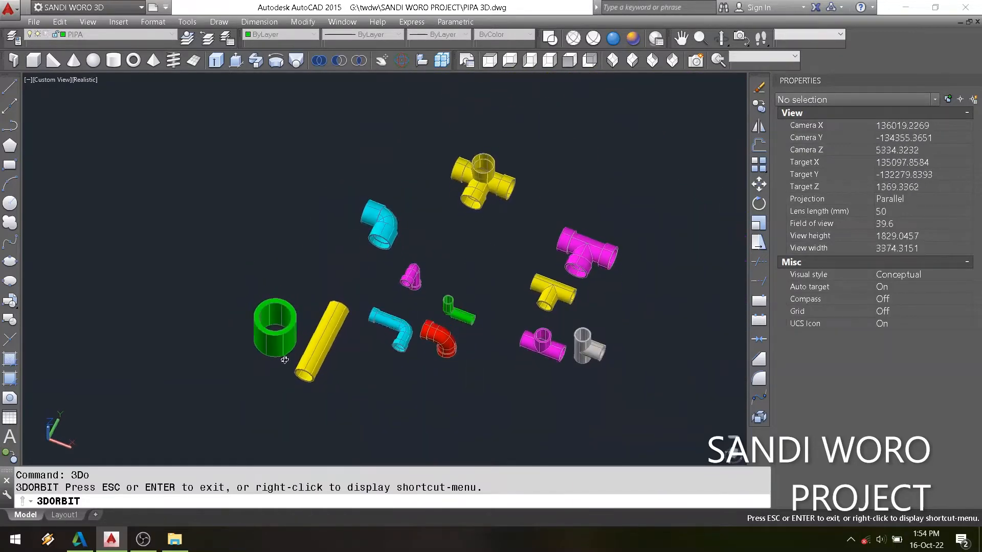
{"action": "scroll", "coordinate": [285, 353], "scroll_direction": "up", "scroll_amount": 3}
{"action": "left_click_drag", "start_coordinate": [294, 312], "coordinate": [324, 293]}
{"action": "scroll", "coordinate": [324, 293], "scroll_direction": "up", "scroll_amount": 4}
{"action": "right_click", "coordinate": [360, 213]}
{"action": "left_click", "coordinate": [377, 222]}
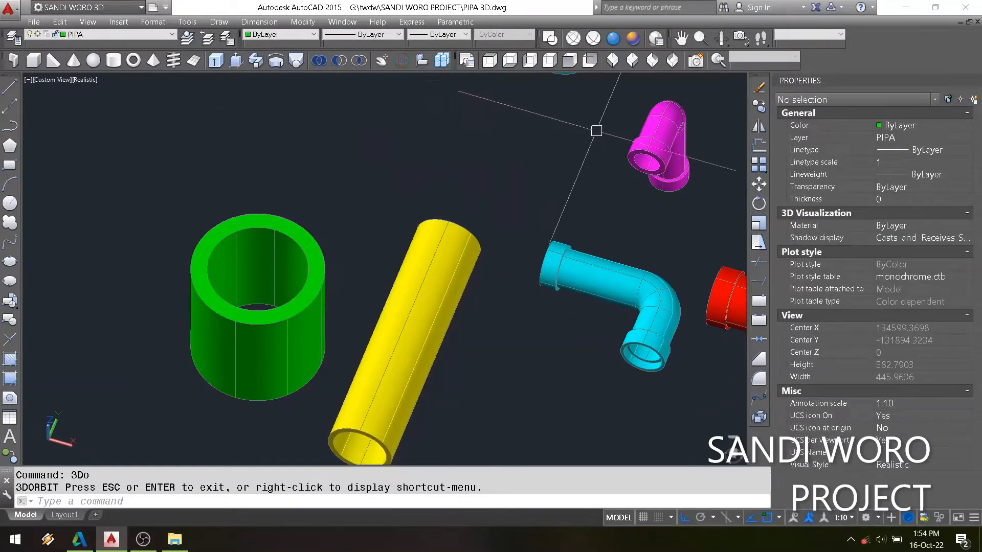
Switch the model view to SE Isometric and finally to SW Isometric
{"action": "left_click", "coordinate": [633, 61]}
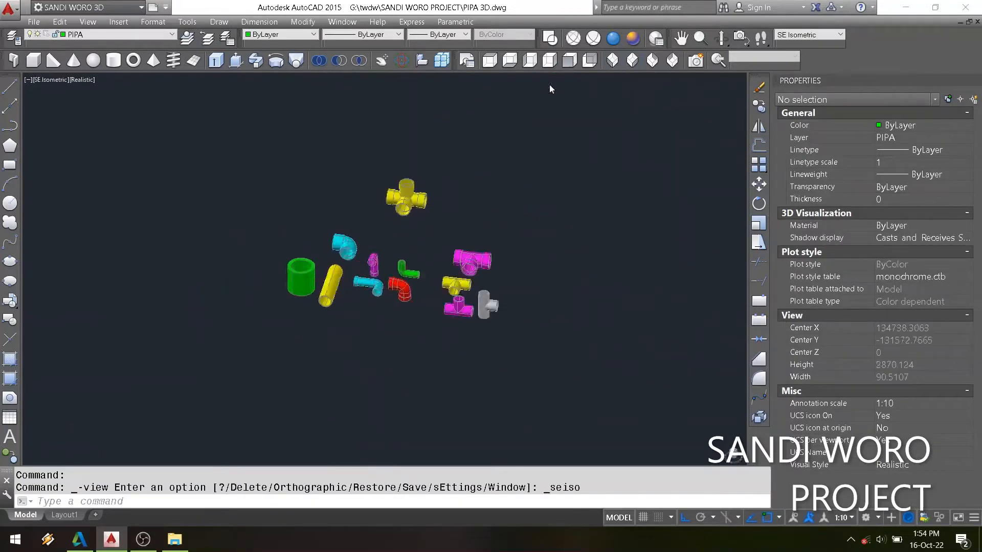
{"action": "left_click", "coordinate": [612, 60]}
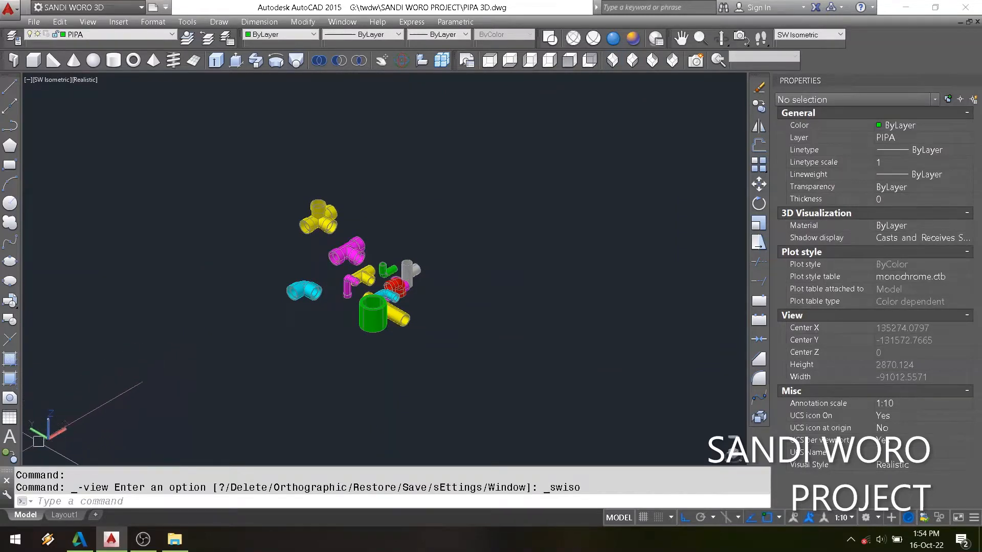
{"action": "scroll", "coordinate": [306, 306], "scroll_direction": "up", "scroll_amount": 3}
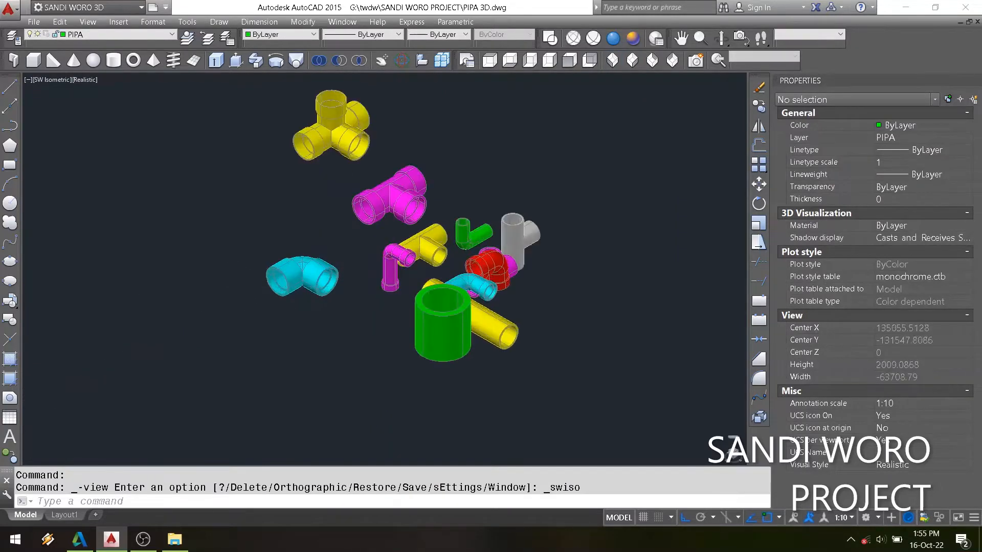
{"action": "scroll", "coordinate": [522, 331], "scroll_direction": "down", "scroll_amount": 2}
{"action": "scroll", "coordinate": [385, 274], "scroll_direction": "up", "scroll_amount": 5}
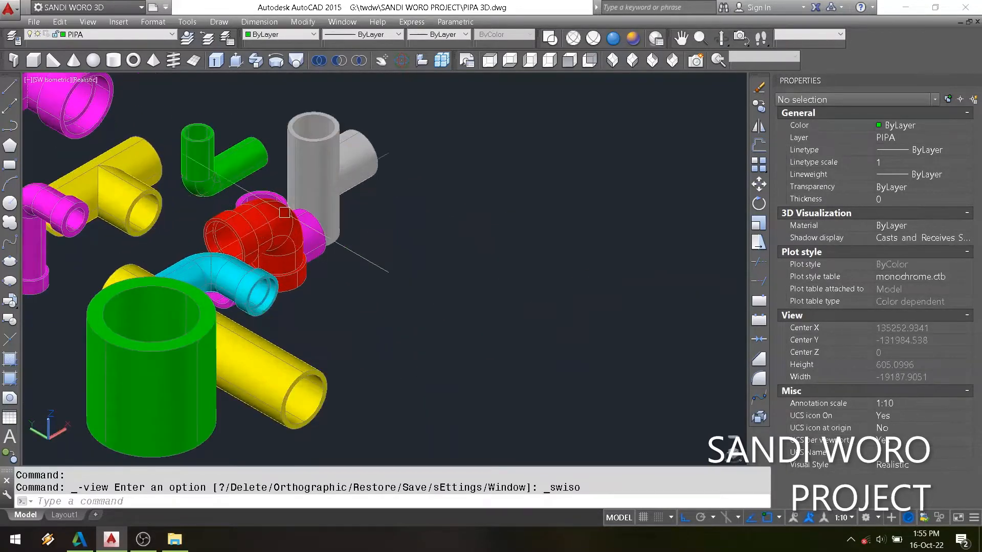
Draw a circle with a radius of 50 in the empty space beside the existing pipes
{"action": "scroll", "coordinate": [133, 216], "scroll_direction": "down", "scroll_amount": 1}
{"action": "left_click", "coordinate": [10, 203]}
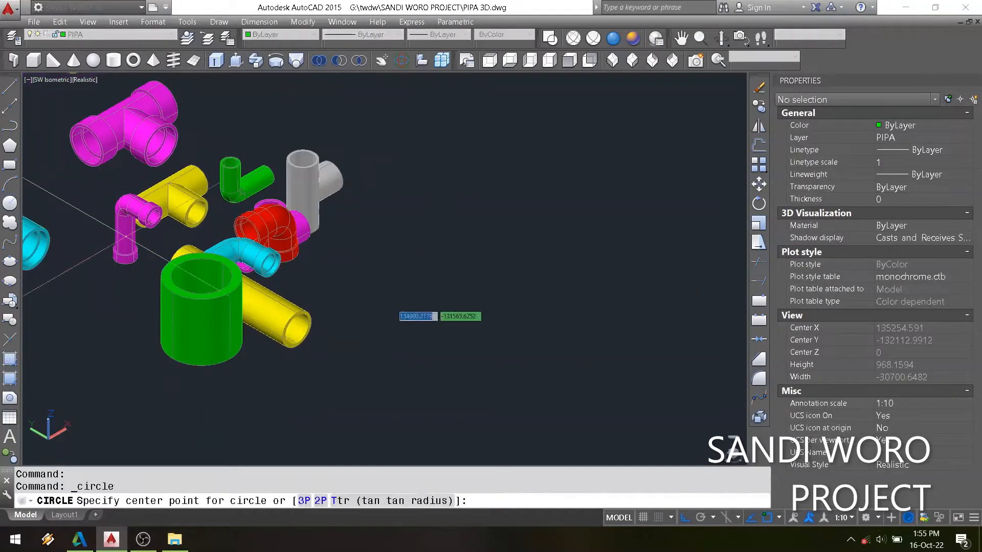
{"action": "left_click", "coordinate": [422, 303]}
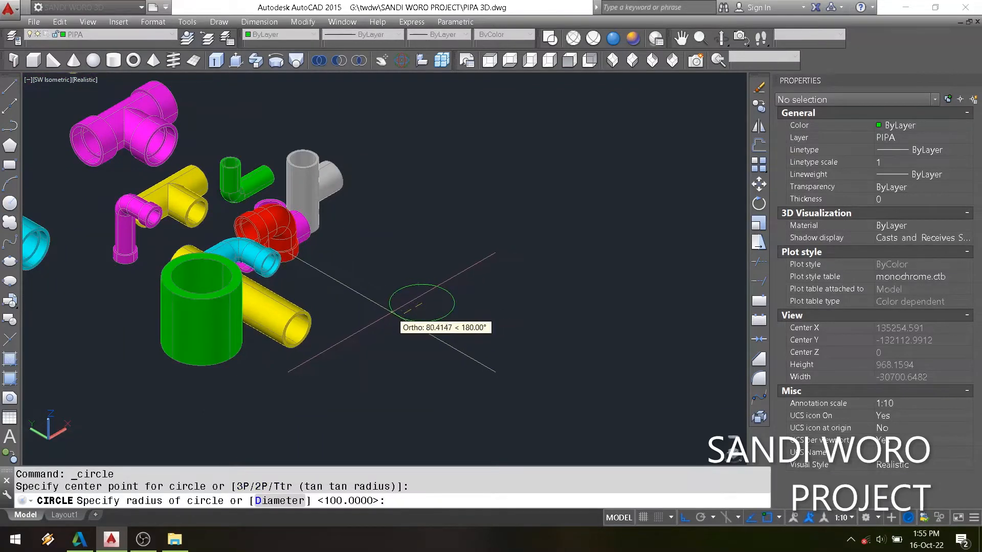
{"action": "type", "text": "50"}
{"action": "key", "text": "Return"}
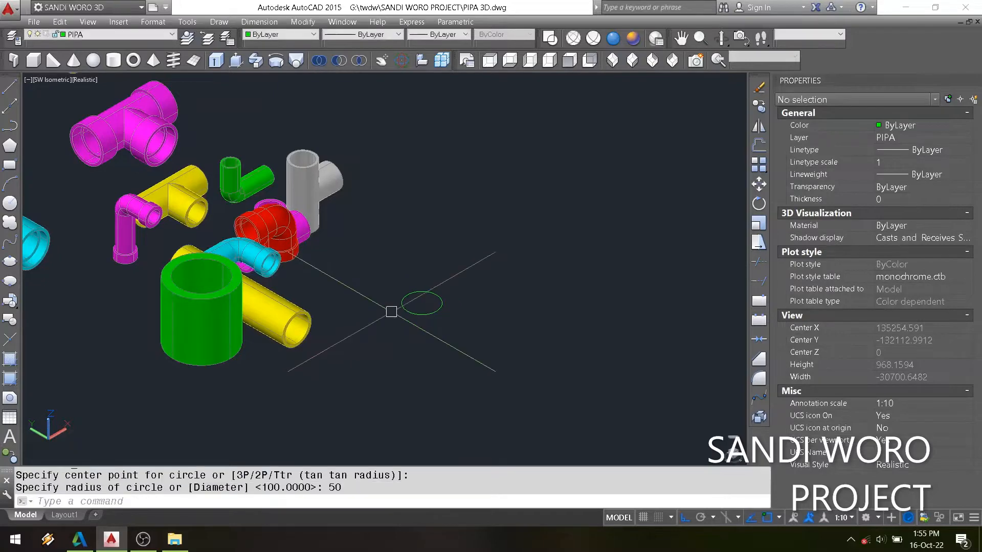
Offset the circle inward by 5 to form the pipe's wall thickness
{"action": "scroll", "coordinate": [392, 313], "scroll_direction": "up", "scroll_amount": 3}
{"action": "scroll", "coordinate": [422, 297], "scroll_direction": "up", "scroll_amount": 2}
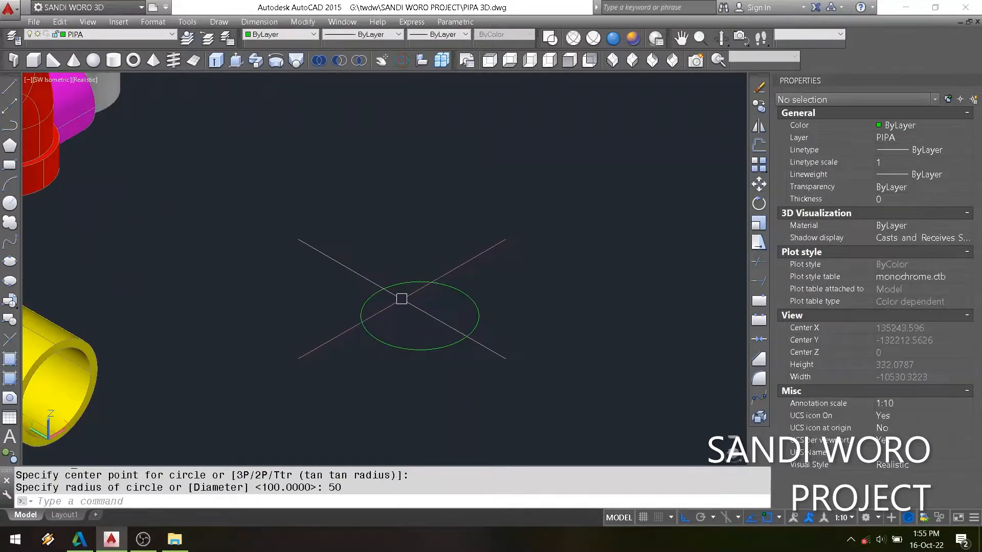
{"action": "type", "text": "o"}
{"action": "key", "text": "Return"}
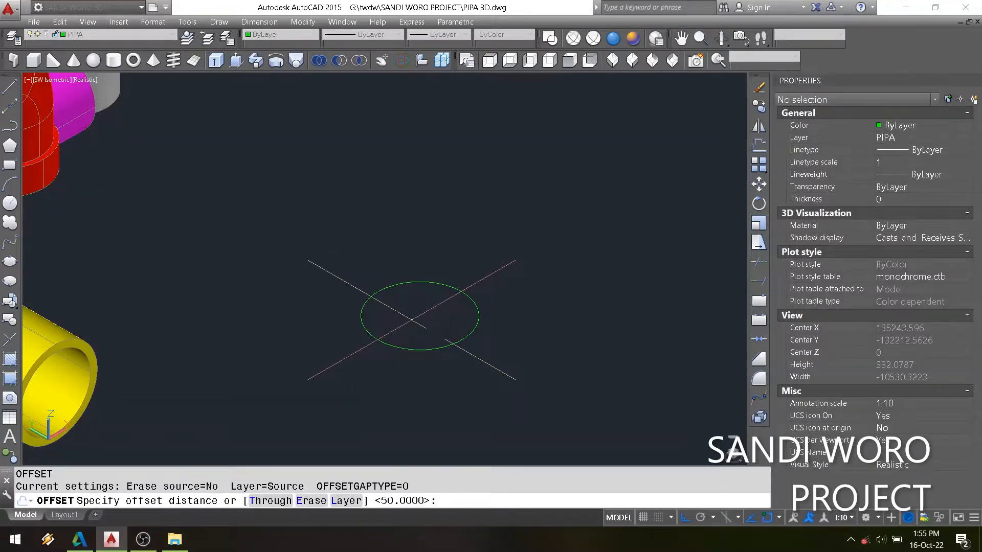
{"action": "type", "text": "5"}
{"action": "key", "text": "Return"}
{"action": "left_click", "coordinate": [381, 292]}
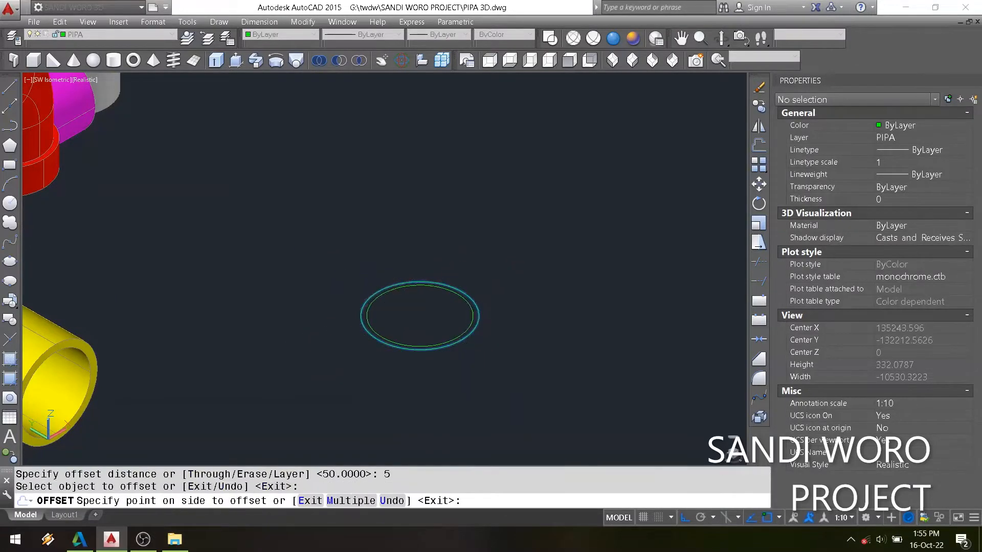
{"action": "left_click", "coordinate": [401, 305]}
{"action": "key", "text": "Return"}
Presspull the ring between the two circles upward to a height of 600 to form a hollow pipe
{"action": "scroll", "coordinate": [416, 305], "scroll_direction": "up", "scroll_amount": 3}
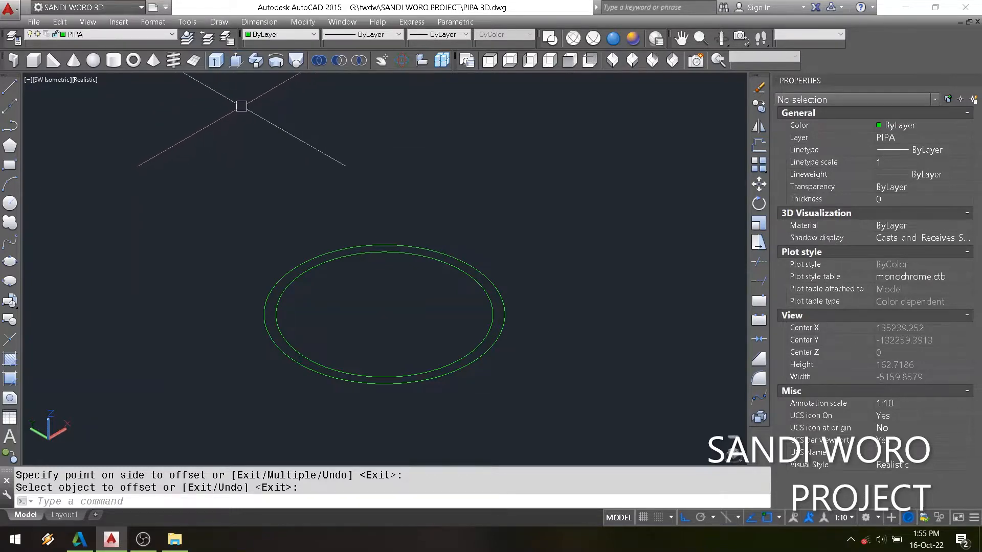
{"action": "left_click", "coordinate": [236, 61]}
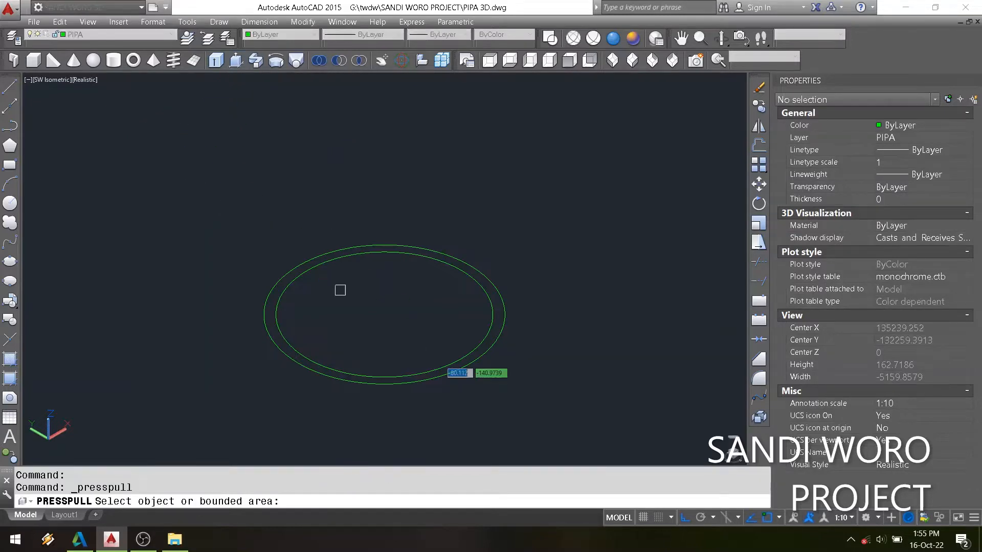
{"action": "scroll", "coordinate": [478, 366], "scroll_direction": "up", "scroll_amount": 3}
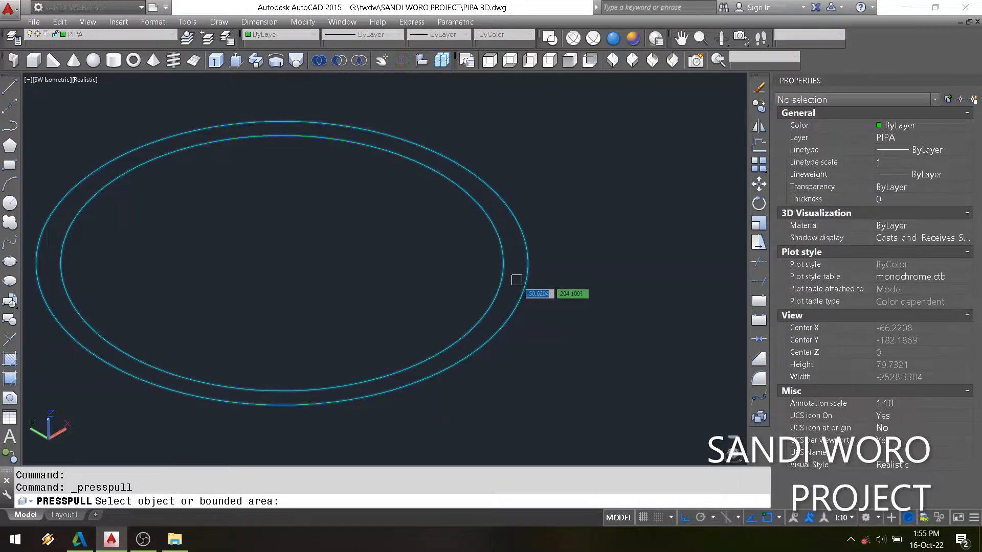
{"action": "left_click", "coordinate": [526, 285]}
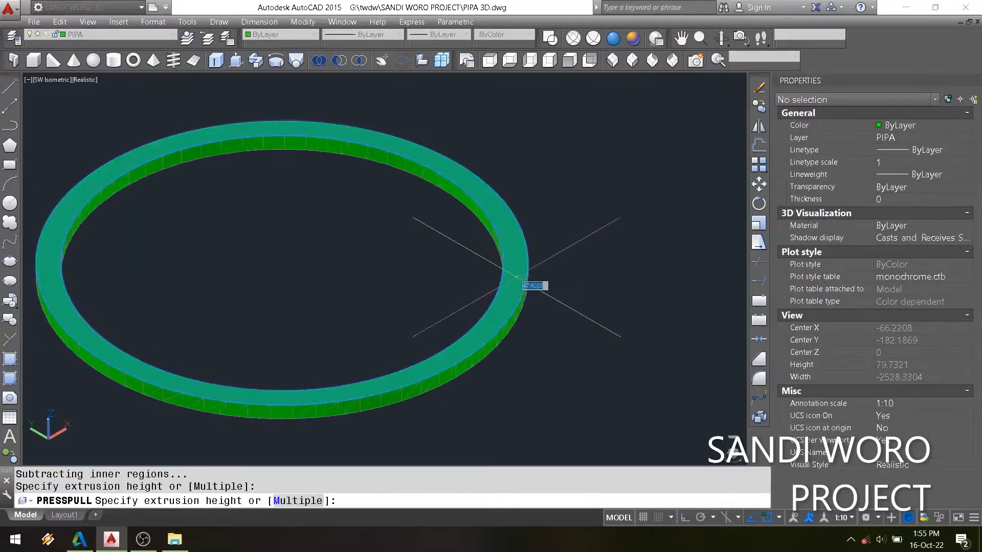
{"action": "scroll", "coordinate": [506, 333], "scroll_direction": "down", "scroll_amount": 3}
{"action": "scroll", "coordinate": [481, 325], "scroll_direction": "down", "scroll_amount": 3}
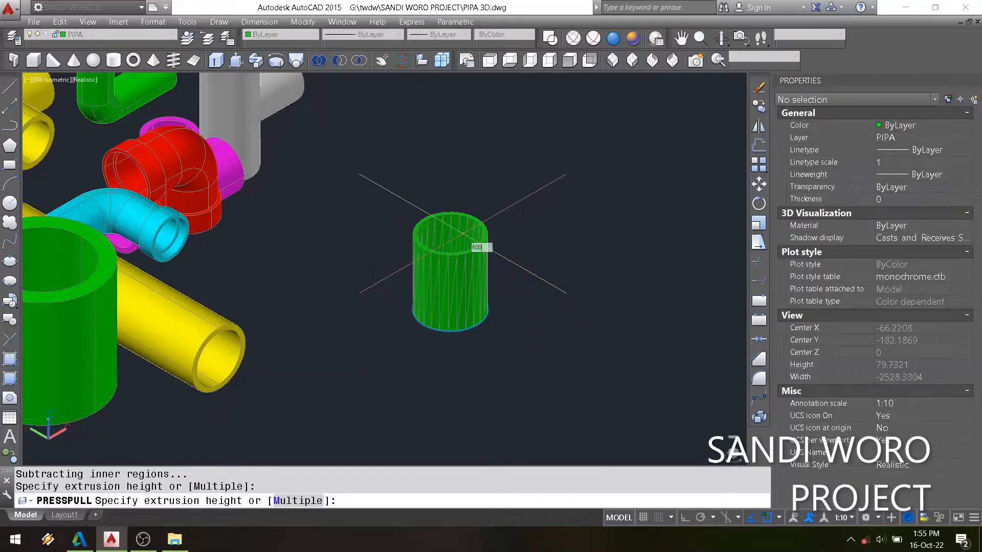
{"action": "type", "text": "800"}
{"action": "key", "text": "Return"}
{"action": "key", "text": "Return"}
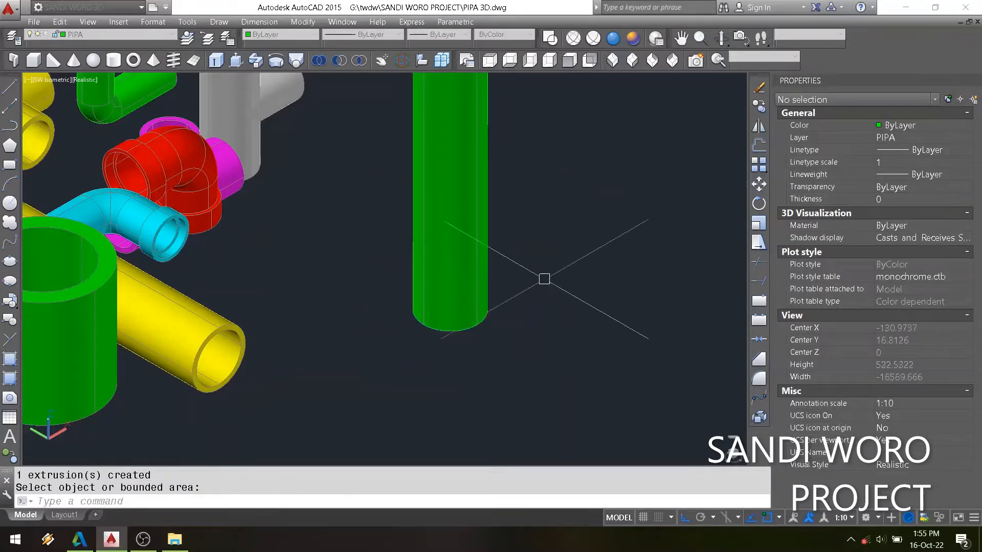
Set the height of the new green pipe solid to 300 in its properties
{"action": "middle_click_drag", "start_coordinate": [538, 217], "coordinate": [481, 326]}
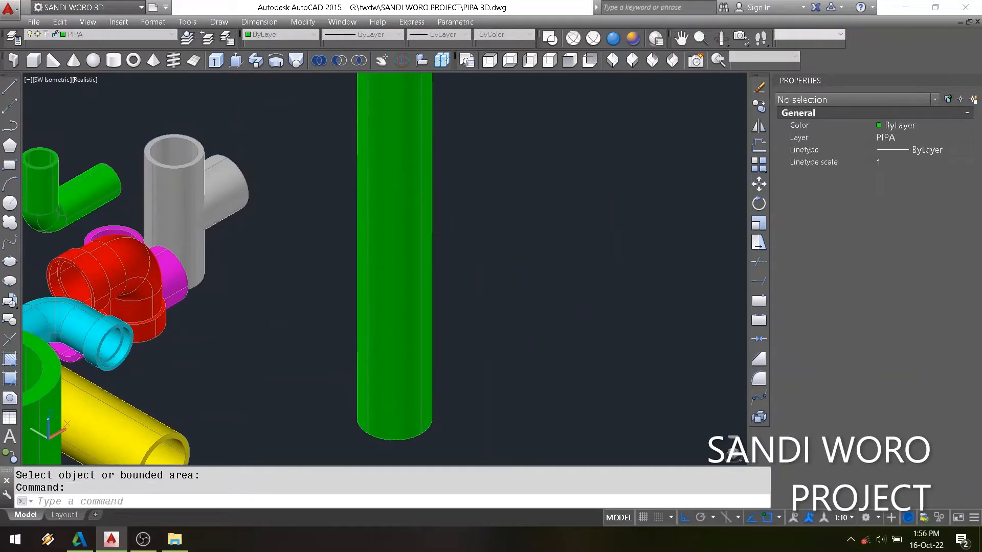
{"action": "middle_click_drag", "start_coordinate": [597, 115], "coordinate": [419, 206], "text": "shift"}
{"action": "scroll", "coordinate": [418, 207], "scroll_direction": "down", "scroll_amount": 3}
{"action": "left_click_drag", "start_coordinate": [416, 306], "coordinate": [413, 267]}
{"action": "right_click", "coordinate": [413, 266]}
{"action": "left_click", "coordinate": [439, 274]}
{"action": "left_click", "coordinate": [401, 268]}
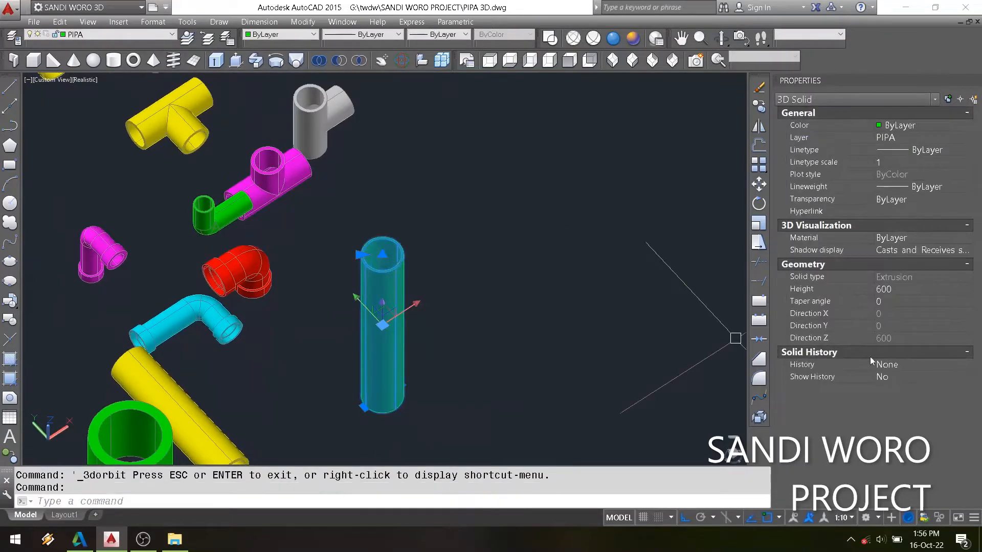
{"action": "left_click", "coordinate": [894, 289]}
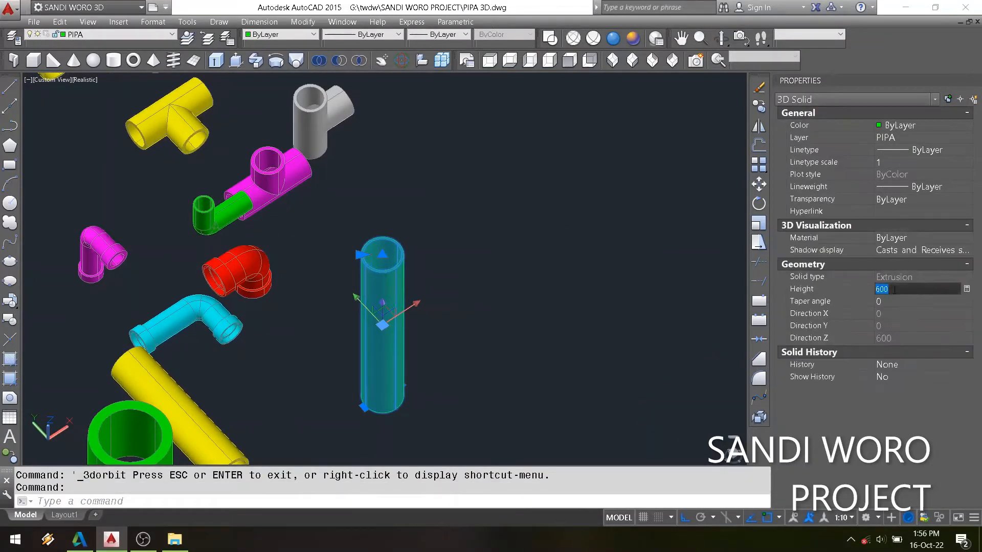
{"action": "left_click", "coordinate": [901, 301]}
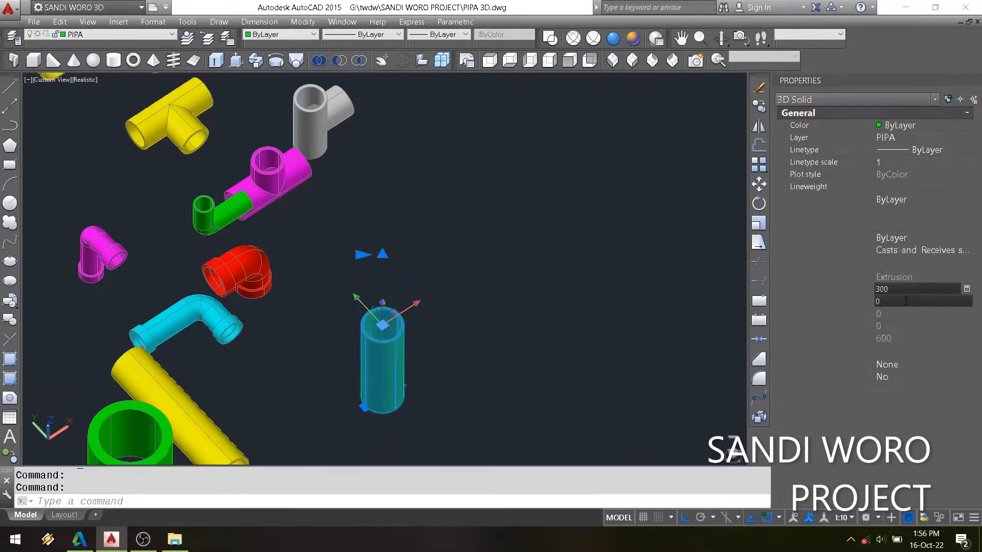
{"action": "scroll", "coordinate": [410, 371], "scroll_direction": "up", "scroll_amount": 2}
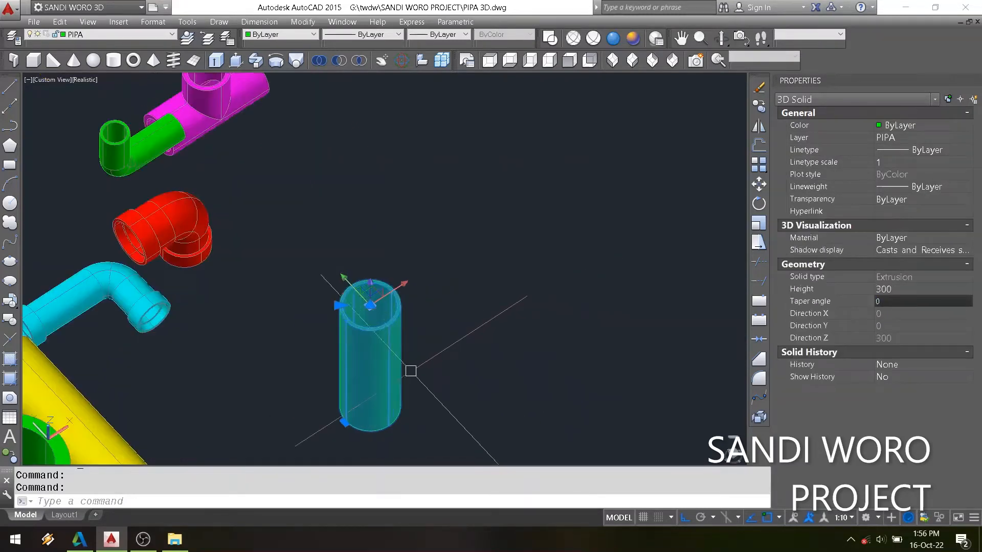
{"action": "left_click", "coordinate": [371, 305]}
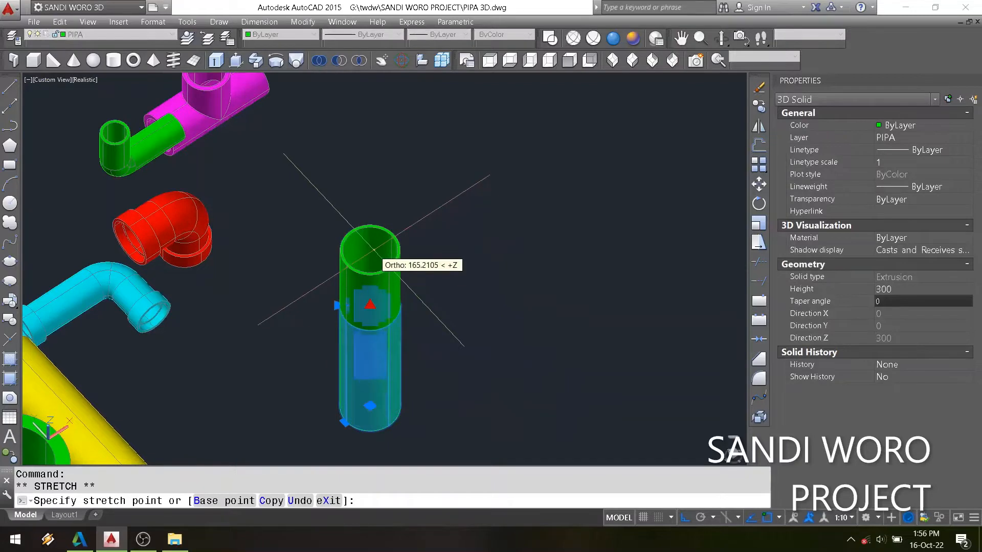
{"action": "key", "text": "Escape"}
{"action": "key", "text": "Escape"}
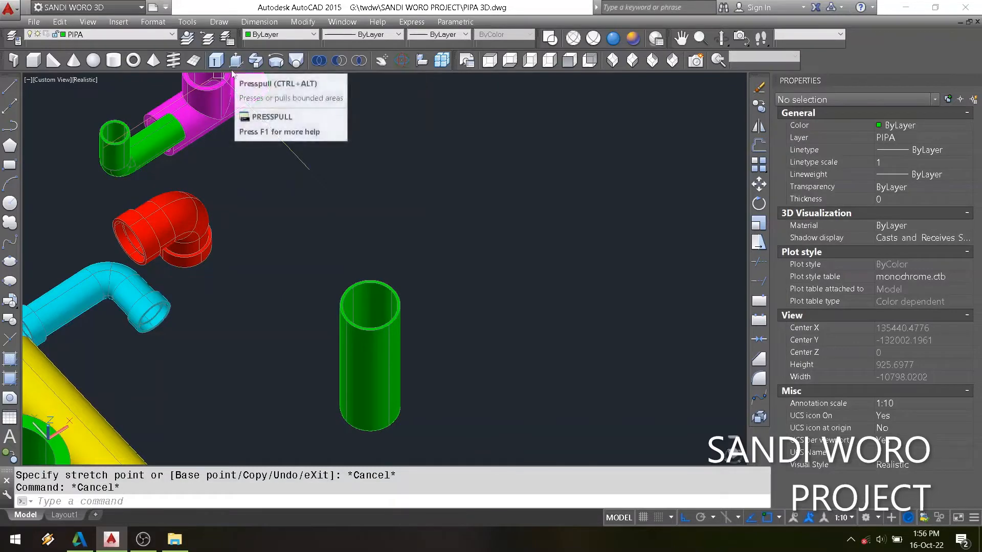
Draw a circle with a radius of 50 in the empty space beside the green hollow pipe
{"action": "left_click", "coordinate": [8, 207]}
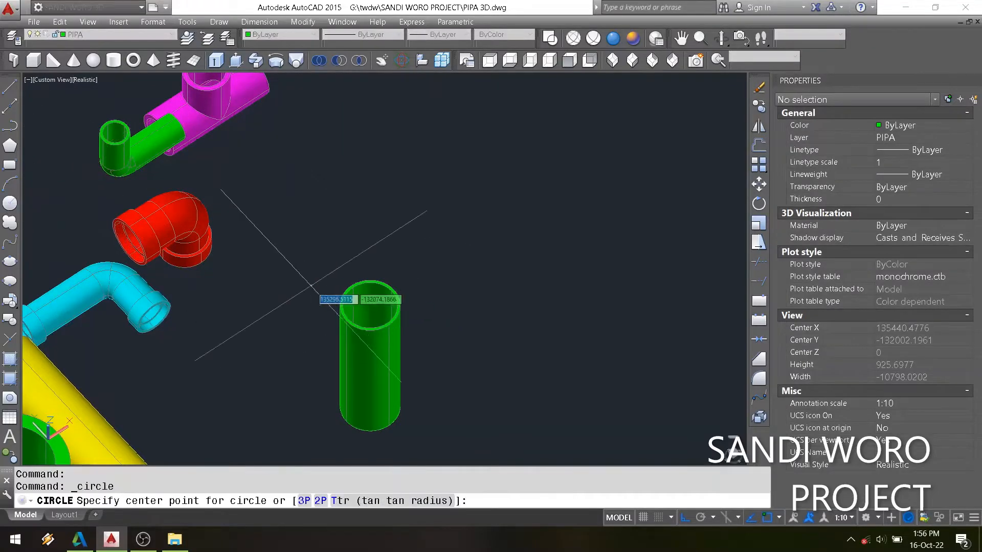
{"action": "scroll", "coordinate": [358, 300], "scroll_direction": "down", "scroll_amount": 5}
{"action": "scroll", "coordinate": [369, 342], "scroll_direction": "up", "scroll_amount": 5}
{"action": "left_click", "coordinate": [393, 323]}
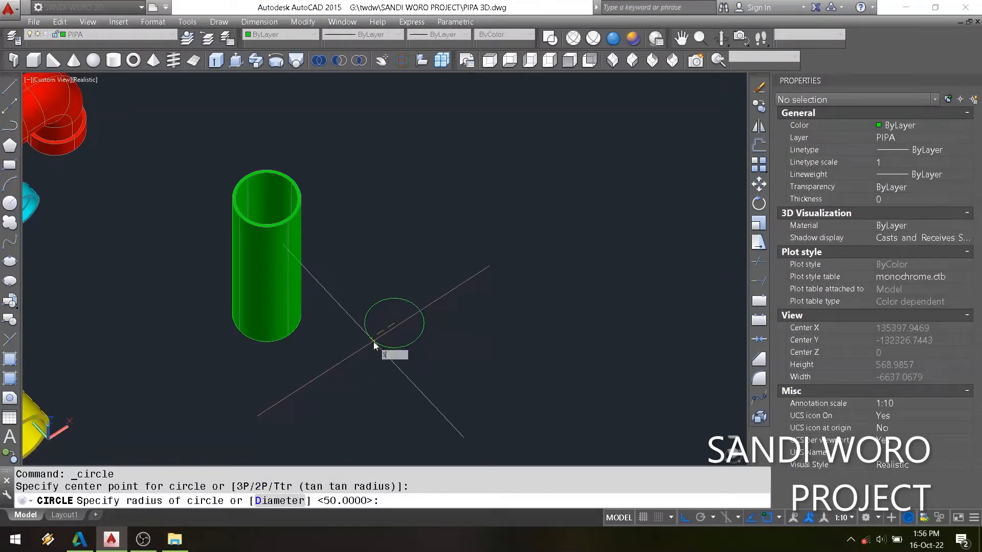
{"action": "type", "text": "50"}
{"action": "key", "text": "Return"}
{"action": "scroll", "coordinate": [384, 342], "scroll_direction": "up", "scroll_amount": 2}
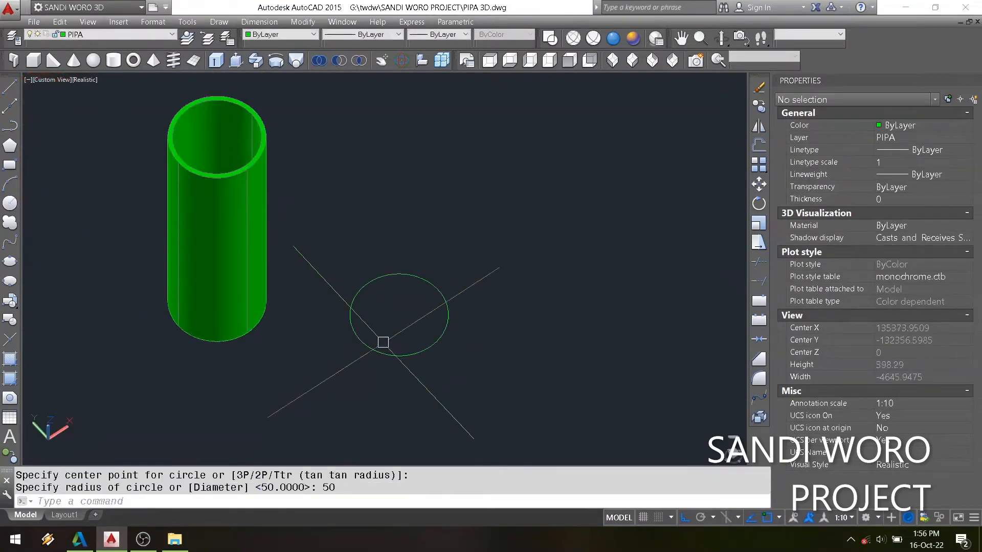
{"action": "type", "text": "o"}
{"action": "key", "text": "Return"}
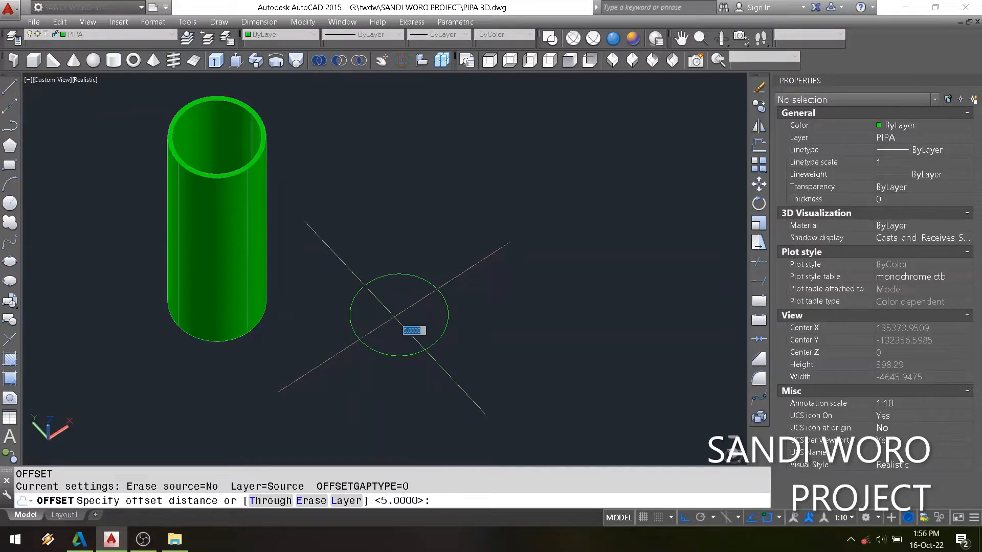
{"action": "right_click", "coordinate": [402, 326]}
{"action": "left_click", "coordinate": [398, 319]}
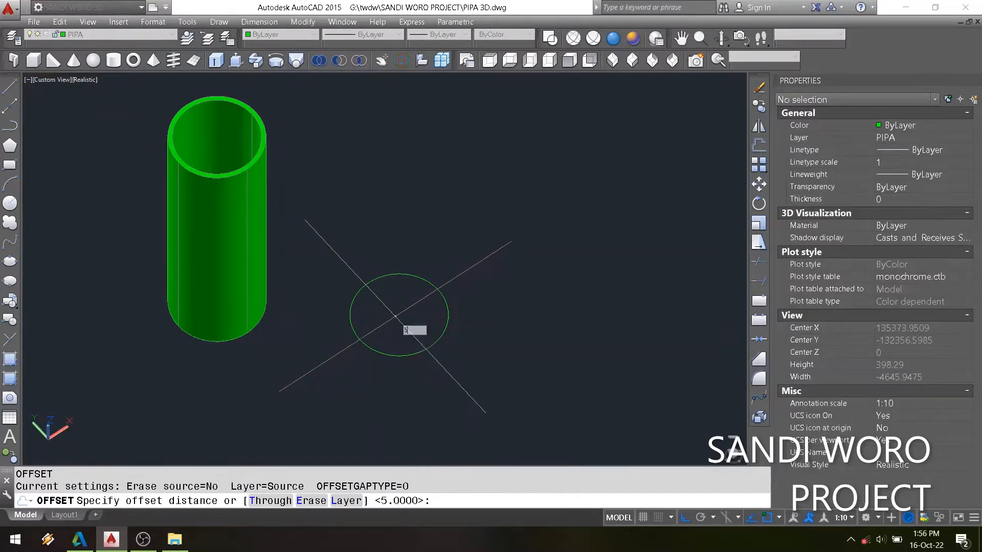
{"action": "left_click", "coordinate": [395, 314]}
{"action": "key", "text": "Escape"}
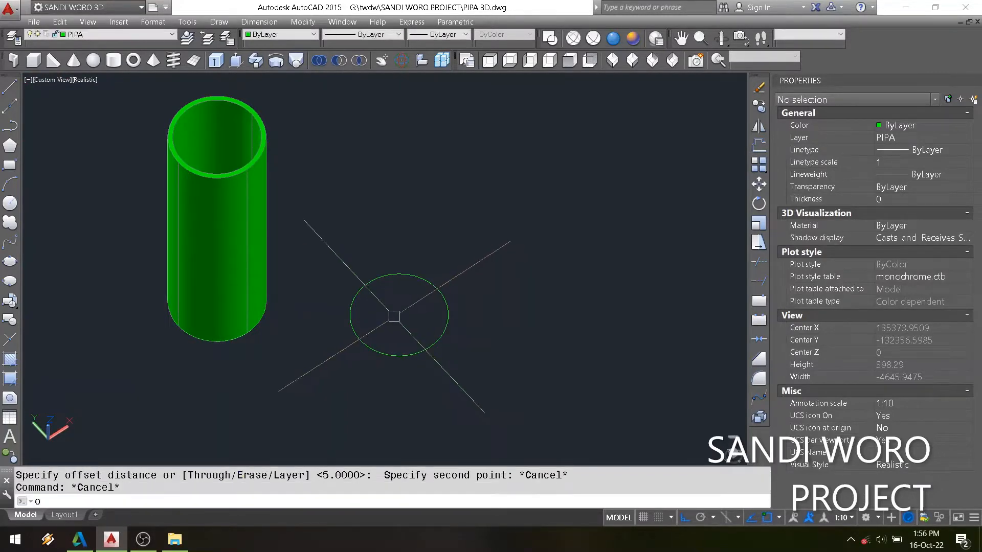
Offset the circle inward by 8 to form the wall thickness of the second pipe
{"action": "key", "text": "Return"}
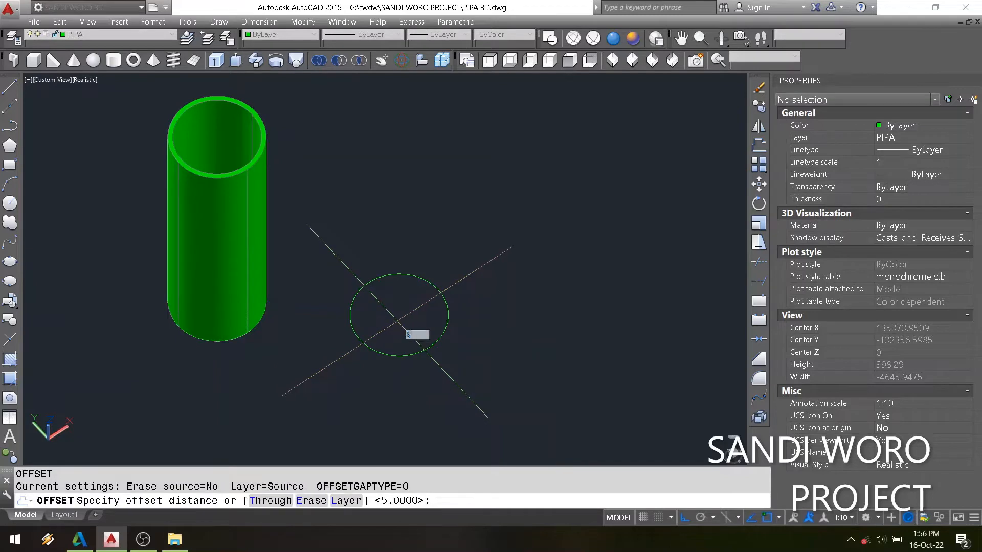
{"action": "type", "text": "8"}
{"action": "key", "text": "Return"}
{"action": "left_click", "coordinate": [382, 279]}
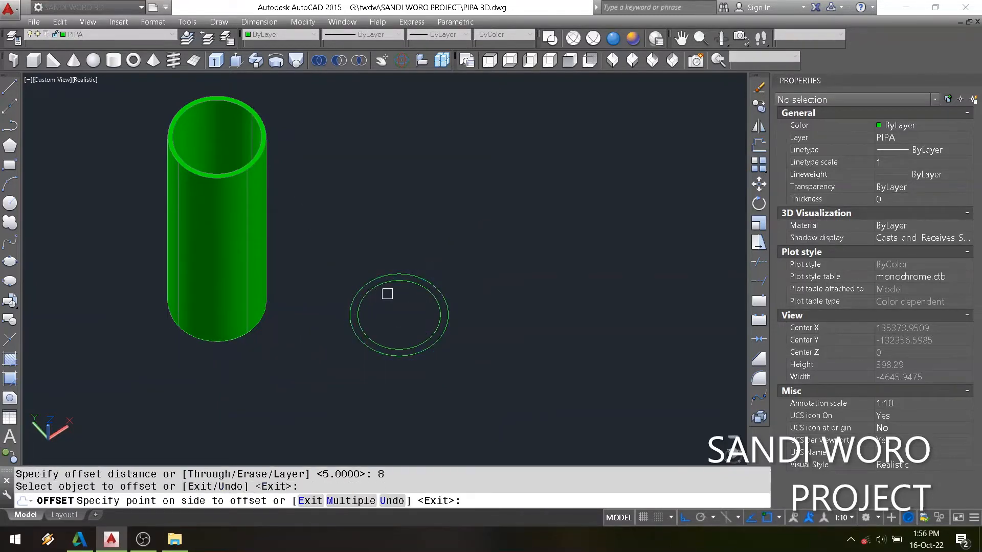
{"action": "left_click", "coordinate": [387, 294]}
{"action": "scroll", "coordinate": [423, 337], "scroll_direction": "up", "scroll_amount": 2}
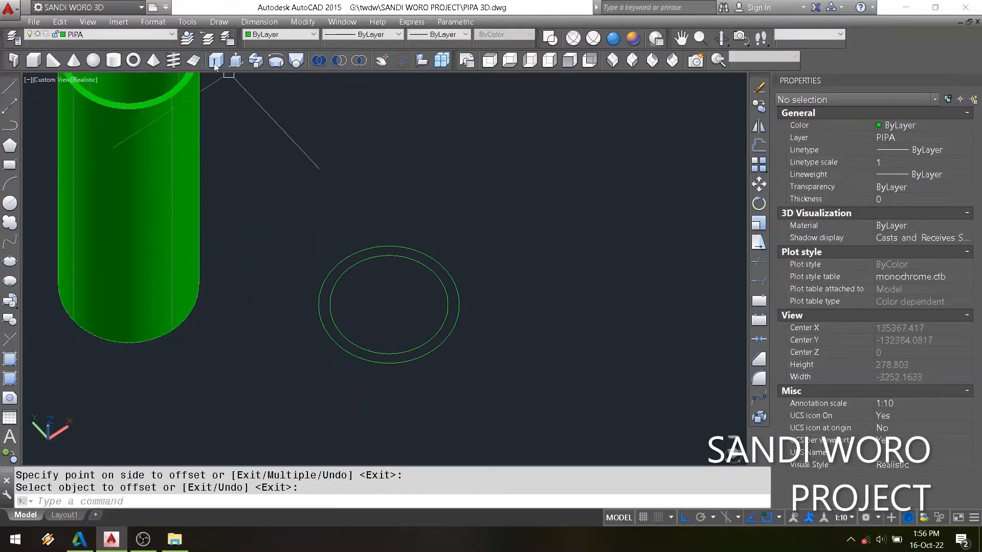
{"action": "left_click", "coordinate": [216, 60]}
{"action": "left_click", "coordinate": [444, 224]}
{"action": "left_click", "coordinate": [411, 271]}
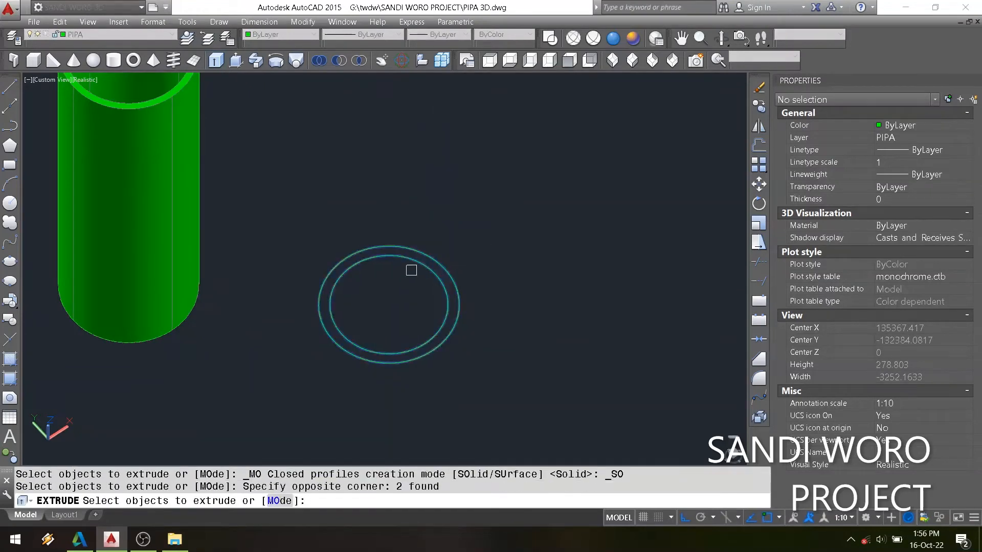
{"action": "key", "text": "Return"}
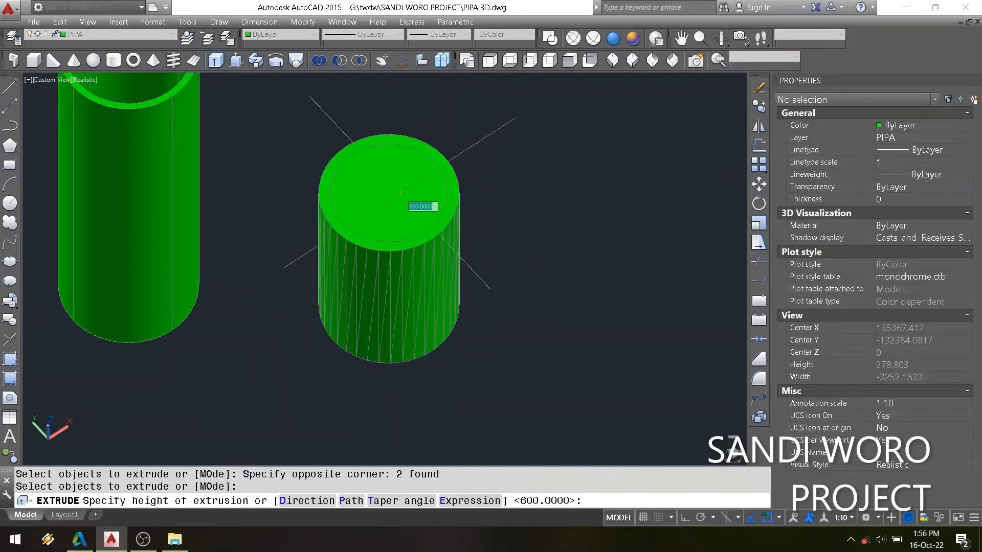
{"action": "key", "text": "Escape"}
Try extruding only the outer circle into a solid about 190 high, and undo it
{"action": "key", "text": "Return"}
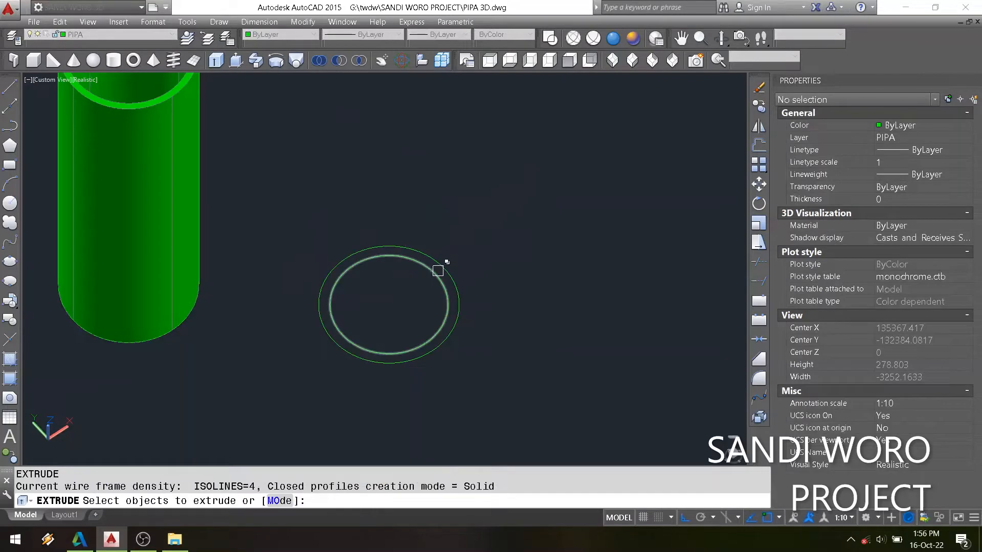
{"action": "left_click", "coordinate": [439, 270]}
{"action": "key", "text": "Return"}
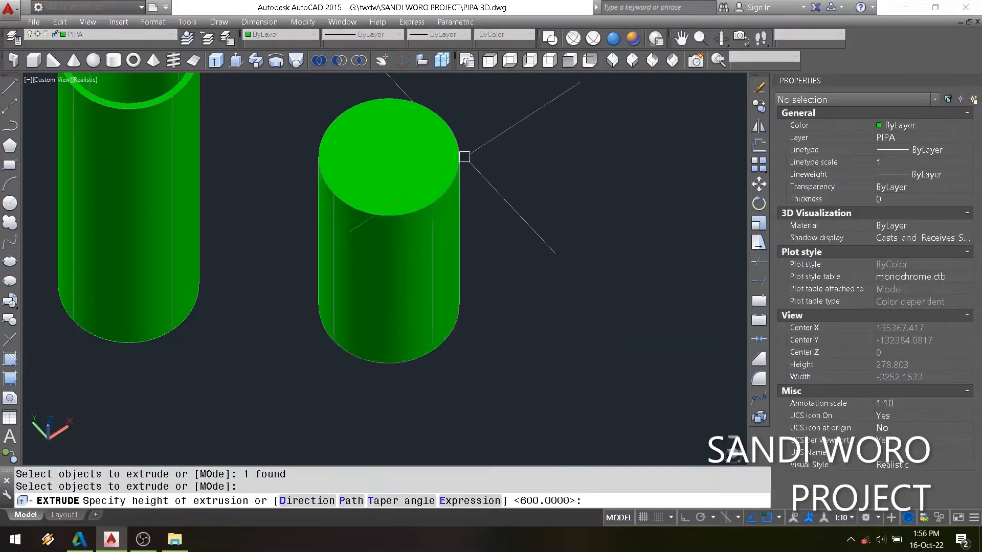
{"action": "left_click", "coordinate": [464, 156]}
{"action": "type", "text": "u"}
{"action": "key", "text": "Return"}
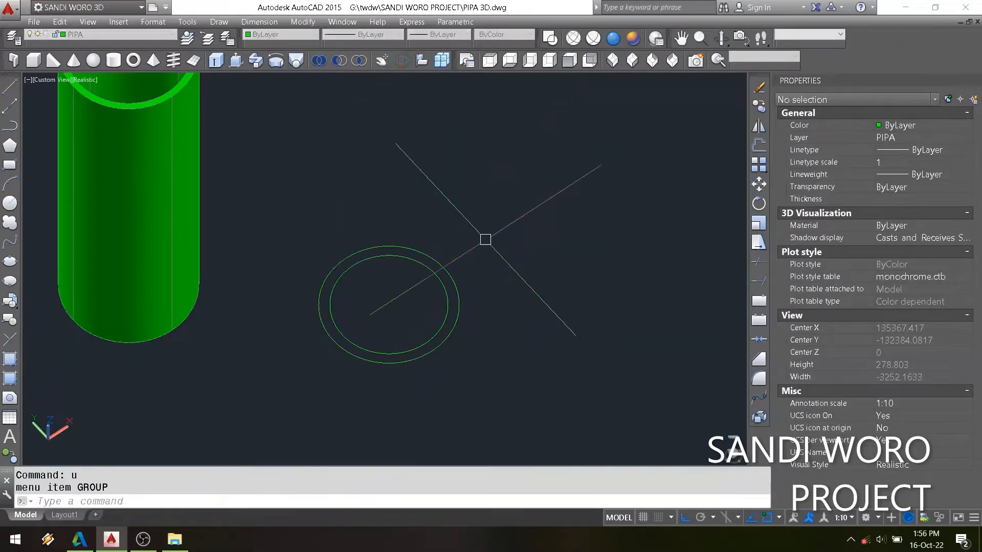
{"action": "left_click", "coordinate": [483, 241]}
{"action": "key", "text": "Escape"}
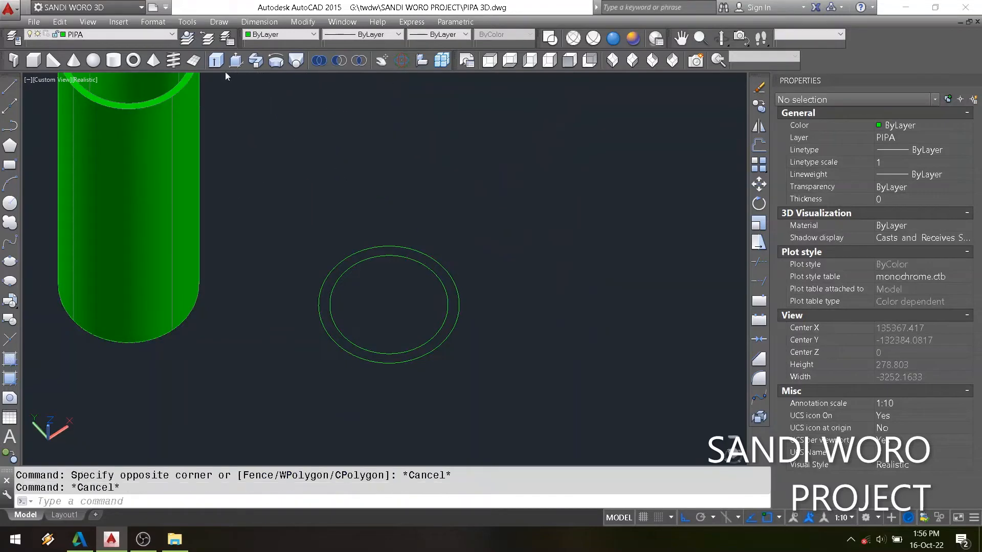
Extrude both concentric circles together into solid cylinders, about two-thirds the height of the neighbouring pipe
{"action": "left_click", "coordinate": [217, 62]}
{"action": "left_click", "coordinate": [450, 189]}
{"action": "left_click", "coordinate": [385, 291]}
{"action": "key", "text": "Return"}
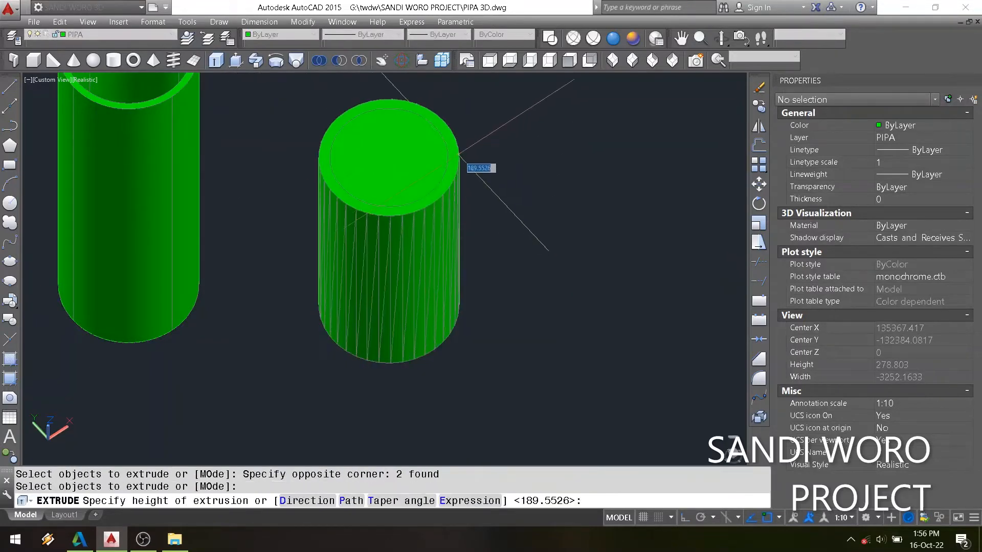
{"action": "left_click", "coordinate": [463, 166]}
Try moving the outer cylinder about 126 aside to expose the inner one, and undo the move
{"action": "type", "text": "m"}
{"action": "key", "text": "Return"}
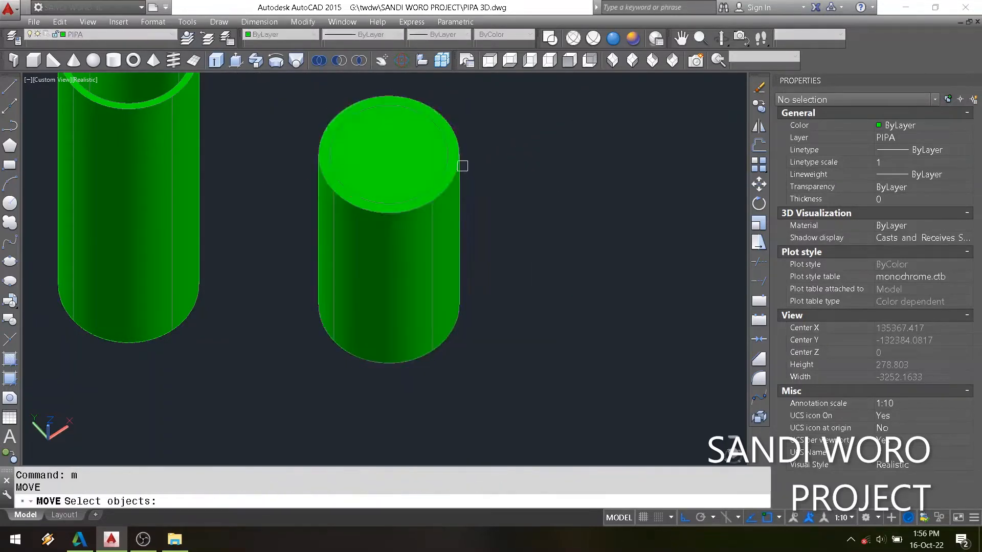
{"action": "left_click", "coordinate": [463, 166]}
{"action": "key", "text": "Return"}
{"action": "left_click", "coordinate": [389, 229]}
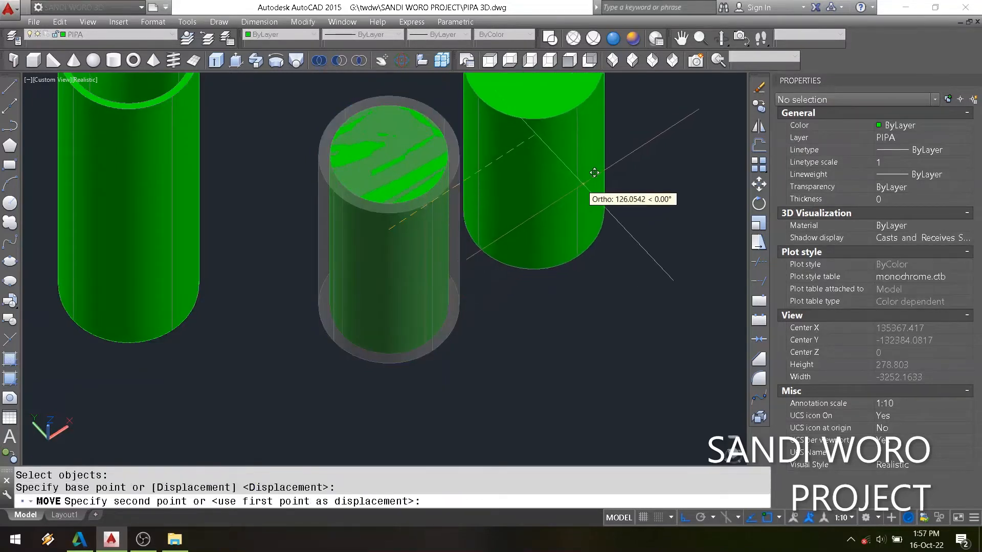
{"action": "left_click", "coordinate": [594, 173]}
{"action": "type", "text": "u"}
{"action": "key", "text": "Return"}
Subtract the inner cylinder from the outer cylinder to hollow it out into a pipe
{"action": "scroll", "coordinate": [415, 307], "scroll_direction": "down", "scroll_amount": 3}
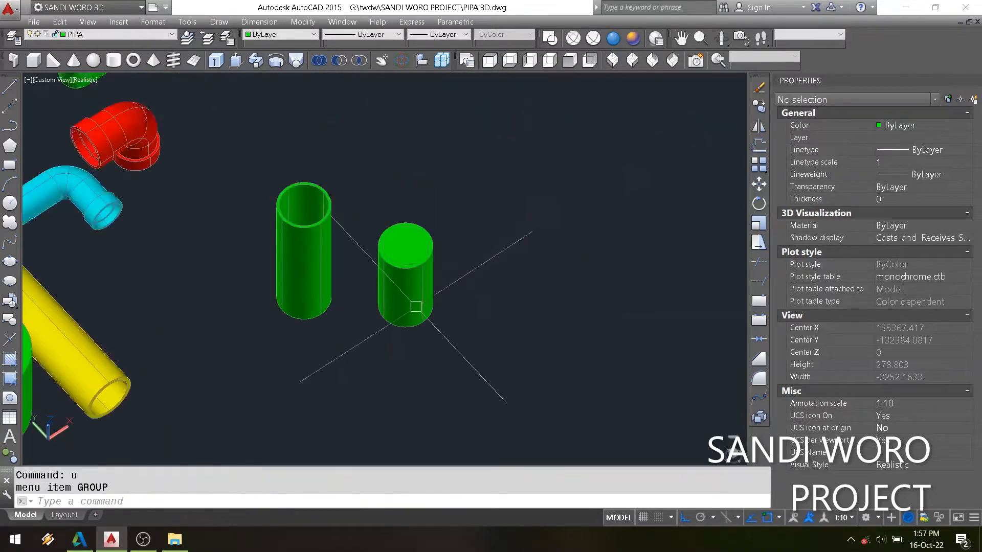
{"action": "scroll", "coordinate": [407, 268], "scroll_direction": "up", "scroll_amount": 2}
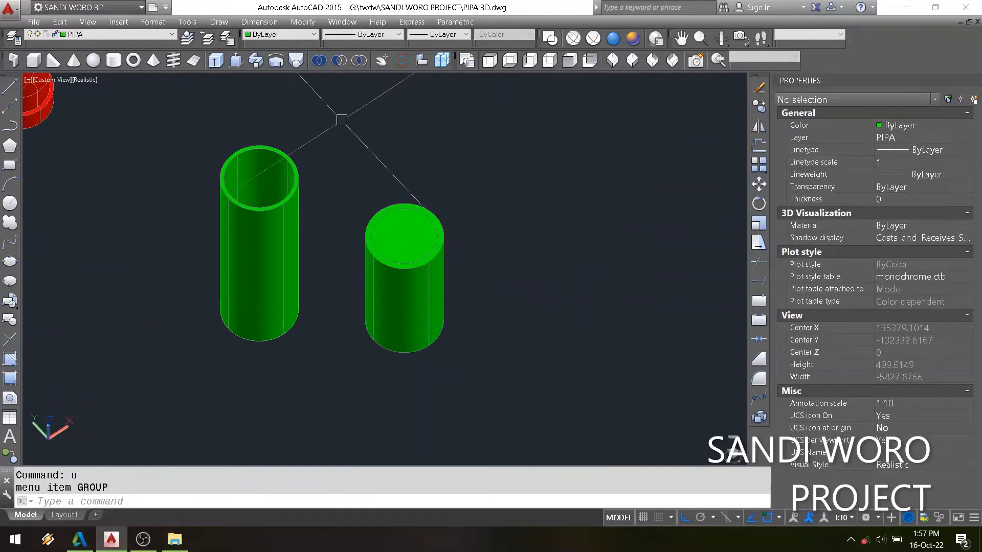
{"action": "left_click", "coordinate": [339, 62]}
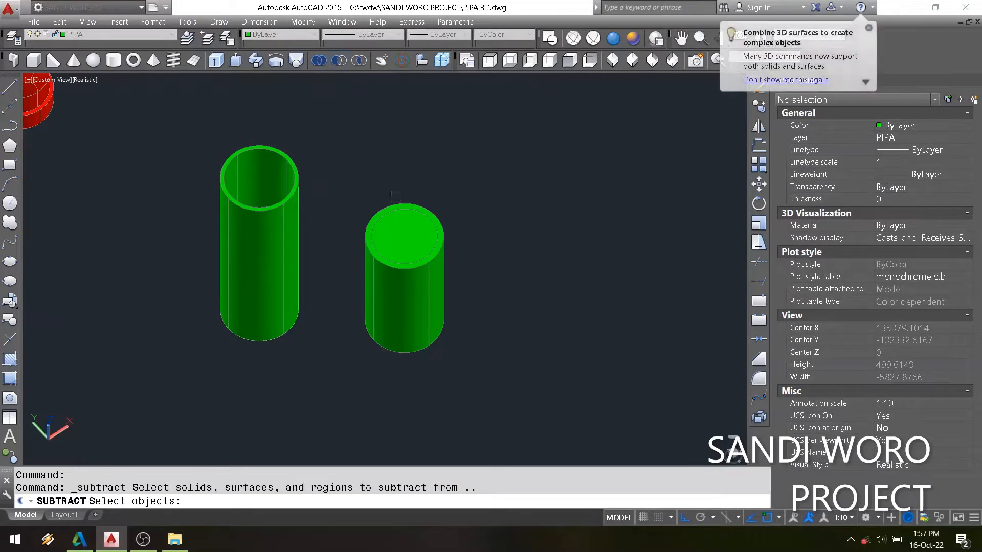
{"action": "scroll", "coordinate": [398, 200], "scroll_direction": "up", "scroll_amount": 2}
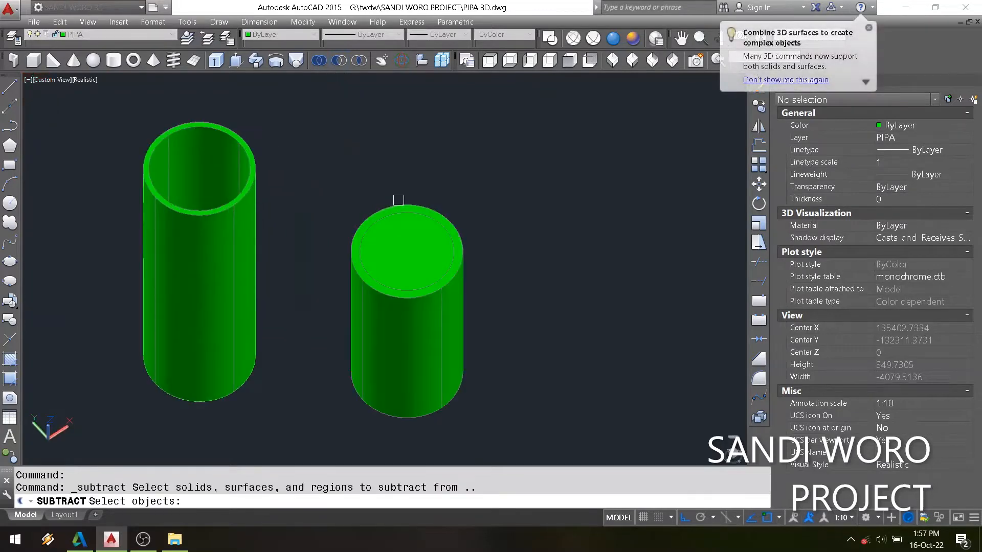
{"action": "left_click", "coordinate": [401, 201]}
{"action": "key", "text": "Return"}
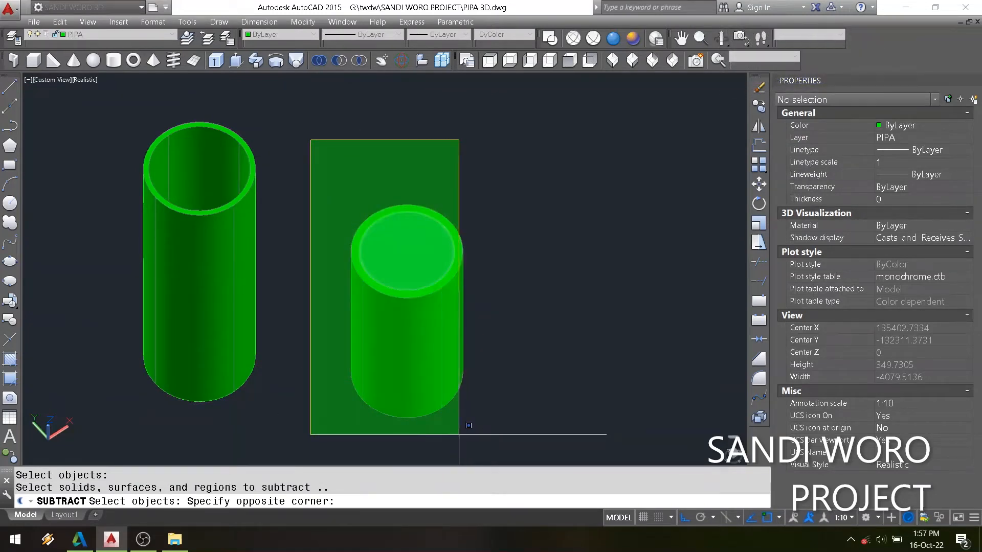
{"action": "left_click", "coordinate": [500, 438]}
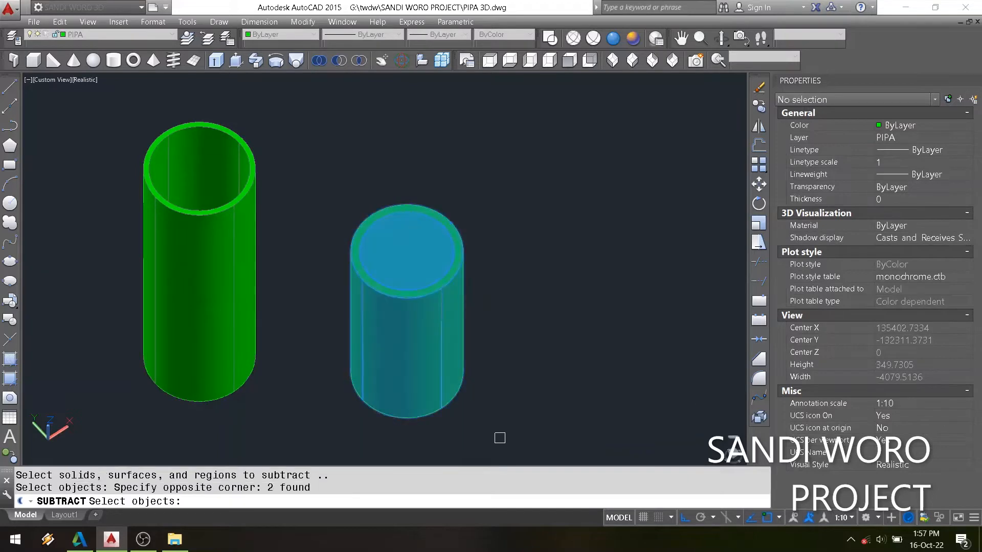
{"action": "key", "text": "Return"}
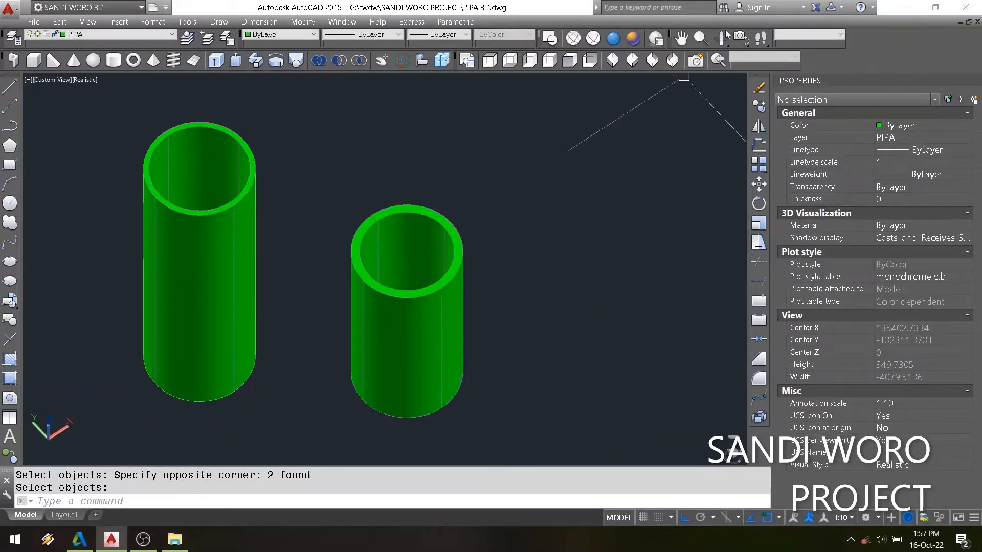
Draw another circle with a radius of 50 in the empty space beside the shorter pipe
{"action": "left_click", "coordinate": [725, 37]}
{"action": "left_click_drag", "start_coordinate": [504, 215], "coordinate": [440, 235]}
{"action": "right_click", "coordinate": [441, 222]}
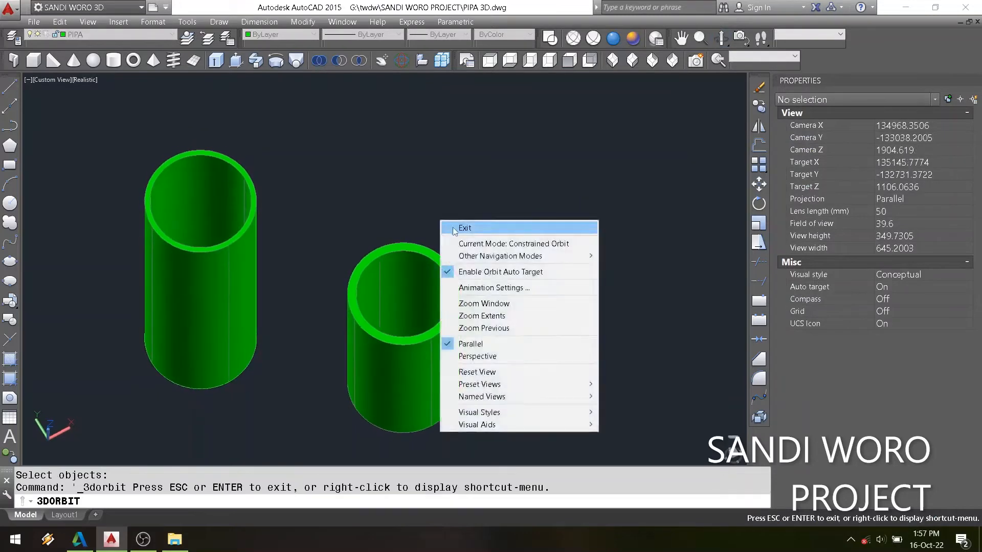
{"action": "left_click", "coordinate": [453, 230]}
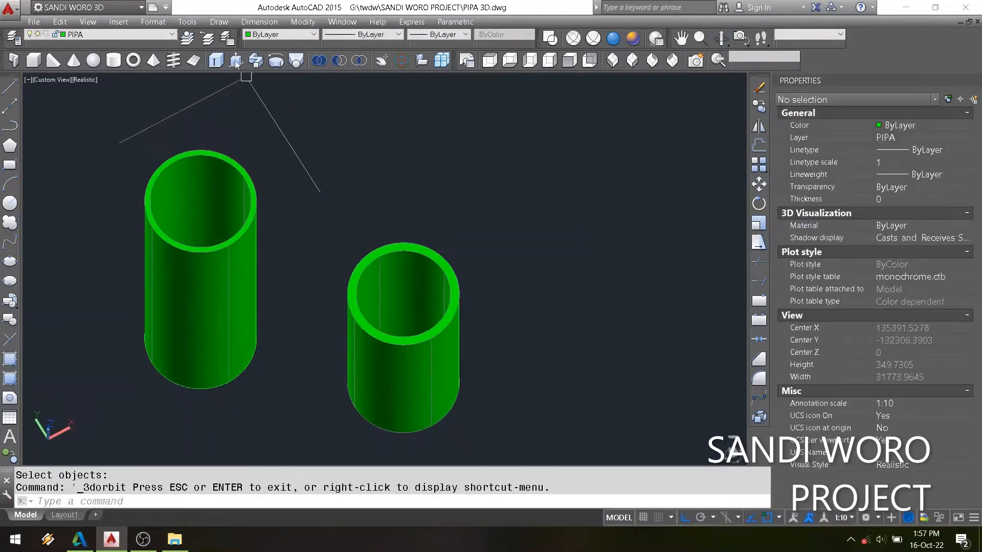
{"action": "left_click", "coordinate": [13, 206]}
{"action": "scroll", "coordinate": [200, 220], "scroll_direction": "down", "scroll_amount": 1}
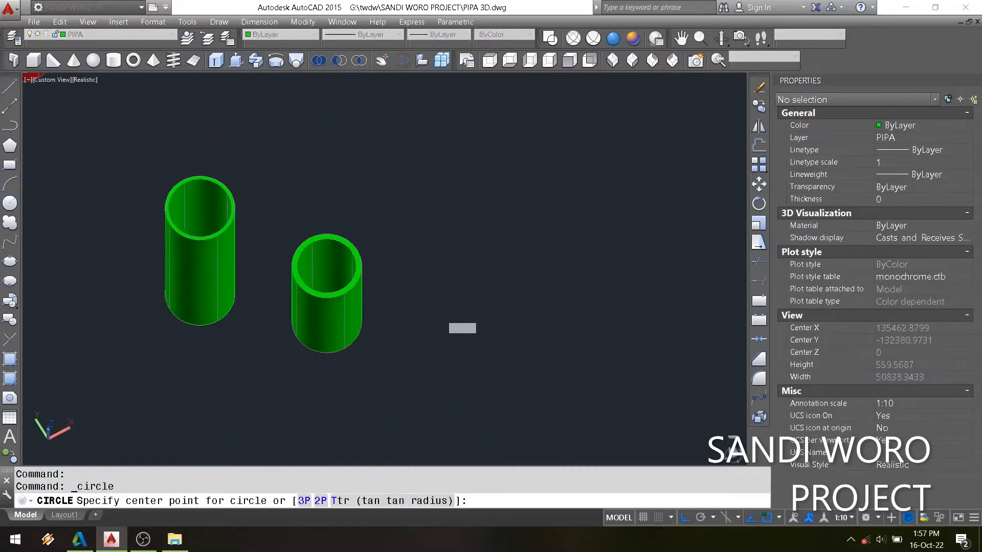
{"action": "left_click", "coordinate": [441, 314]}
{"action": "type", "text": "5"}
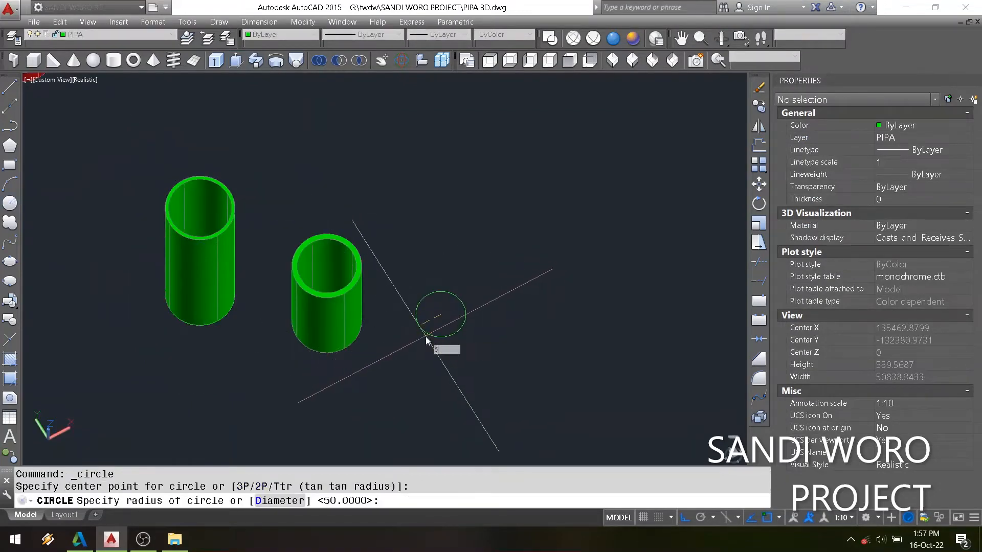
{"action": "type", "text": "0"}
{"action": "key", "text": "Return"}
Offset the new circle inward by 8 to form the wall thickness of the third pipe
{"action": "scroll", "coordinate": [434, 335], "scroll_direction": "up", "scroll_amount": 2}
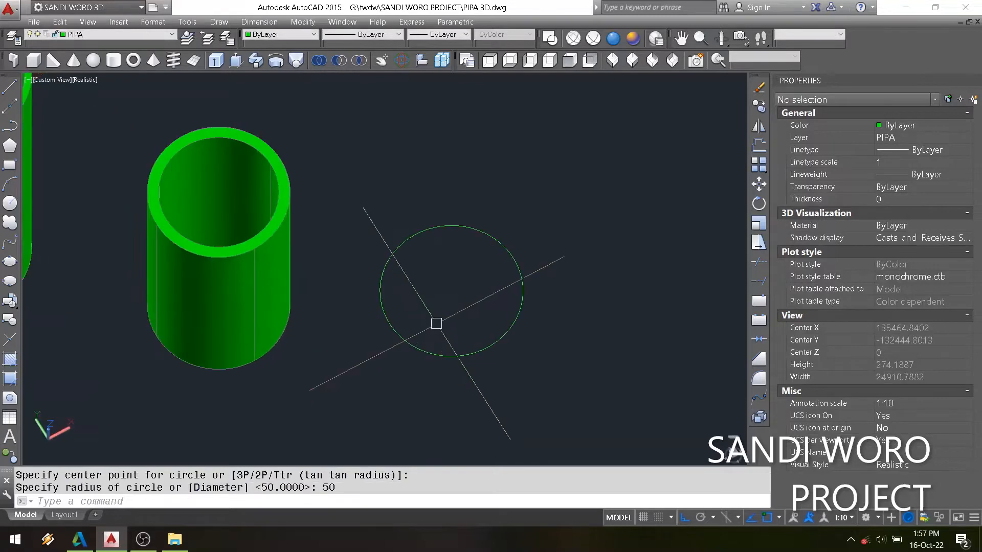
{"action": "type", "text": "o"}
{"action": "key", "text": "Return"}
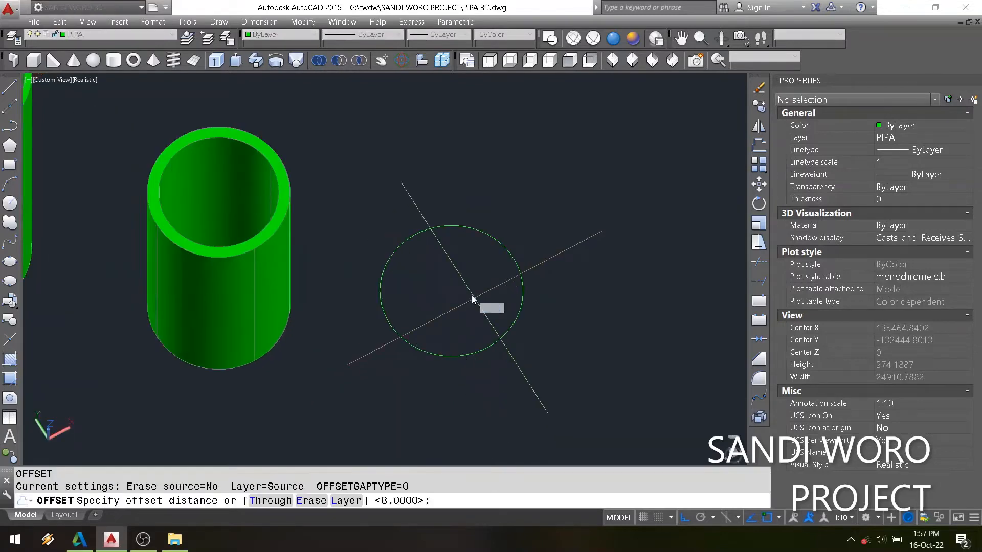
{"action": "type", "text": "8"}
{"action": "key", "text": "Return"}
{"action": "left_click", "coordinate": [394, 255]}
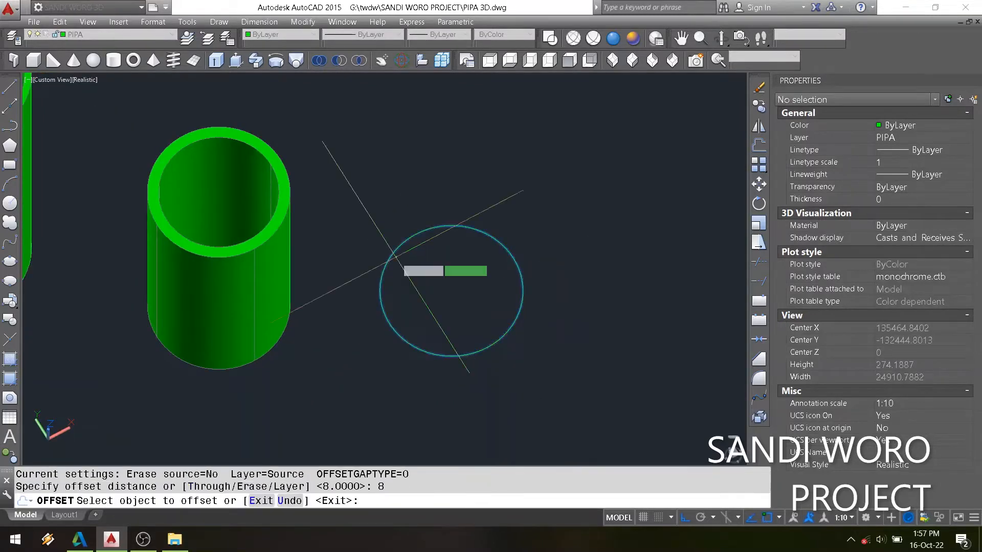
{"action": "left_click", "coordinate": [416, 274]}
{"action": "key", "text": "Return"}
Presspull the ring between the two new circles upward into a hollow pipe taller than the other two
{"action": "middle_click_drag", "start_coordinate": [431, 202], "coordinate": [370, 191]}
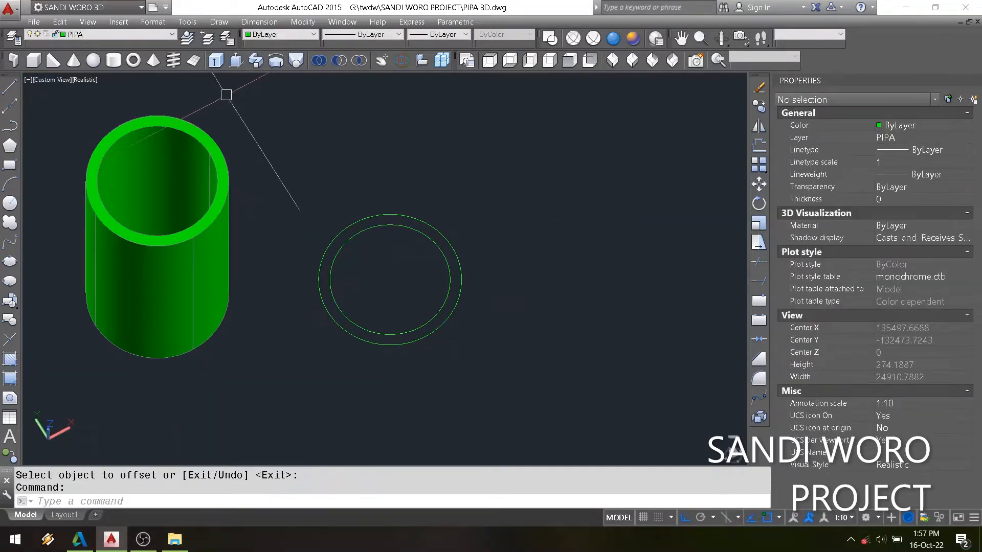
{"action": "left_click", "coordinate": [234, 61]}
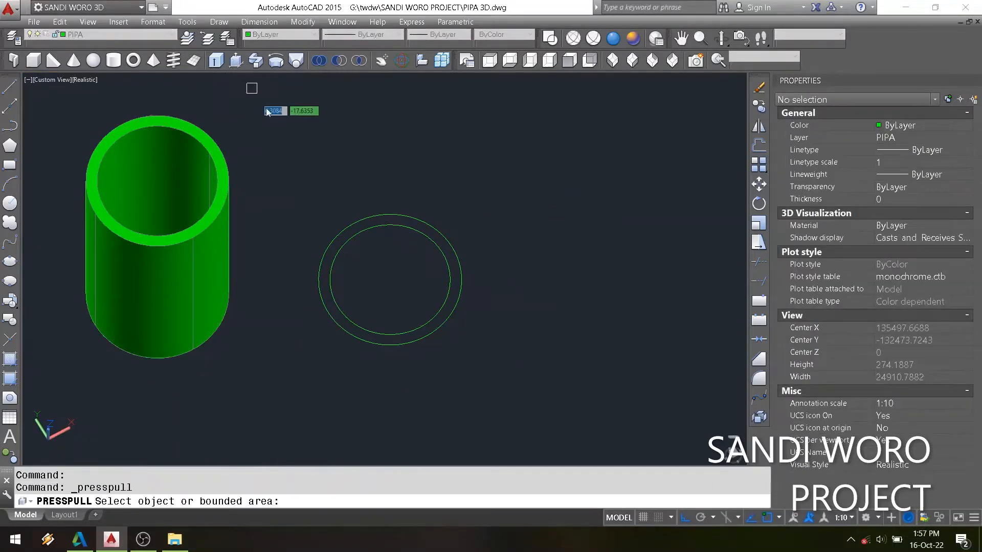
{"action": "scroll", "coordinate": [430, 306], "scroll_direction": "up", "scroll_amount": 2}
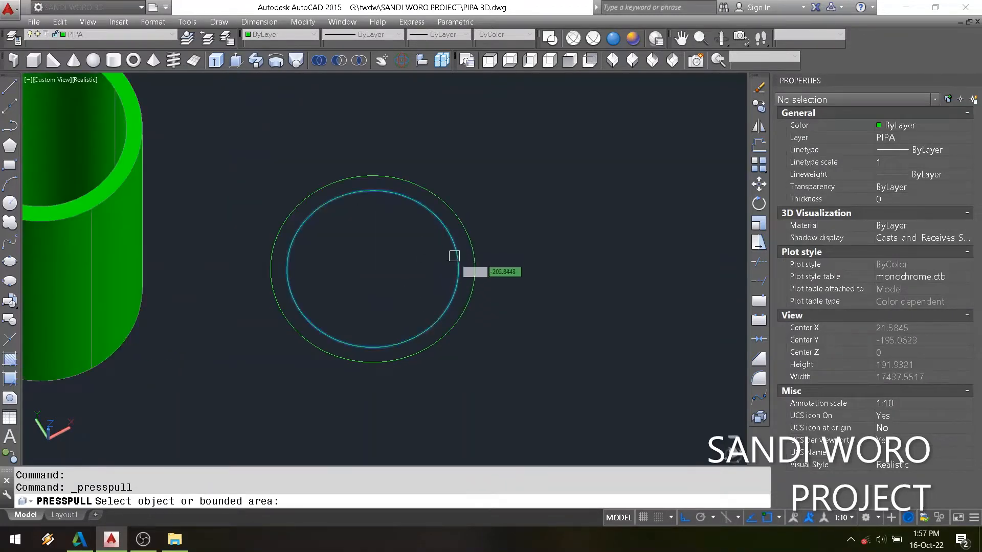
{"action": "scroll", "coordinate": [454, 256], "scroll_direction": "up", "scroll_amount": 2}
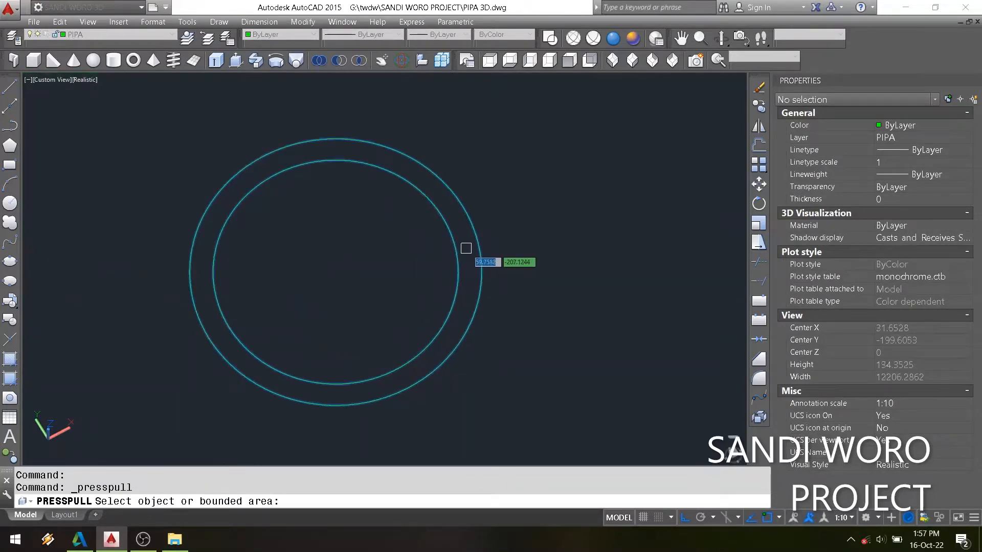
{"action": "left_click", "coordinate": [466, 248]}
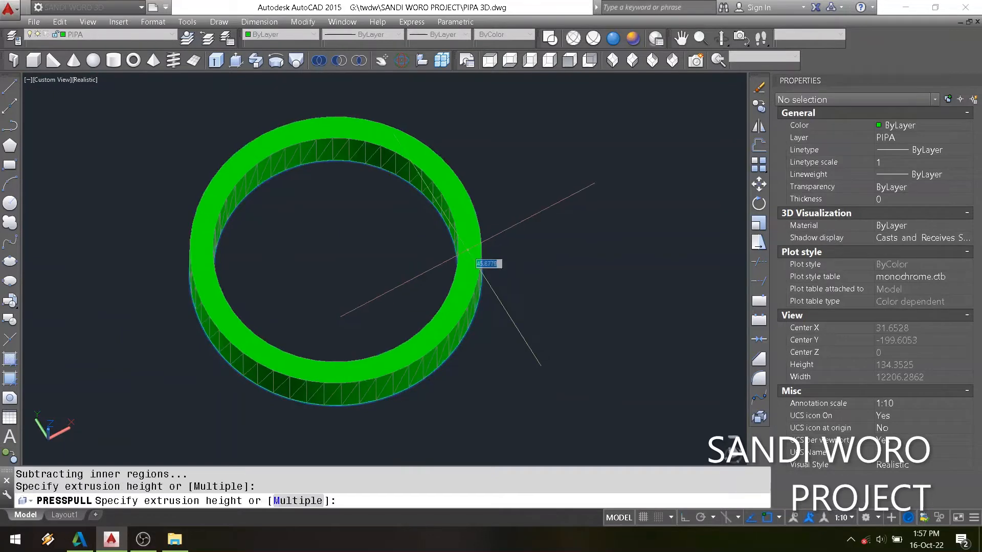
{"action": "scroll", "coordinate": [463, 253], "scroll_direction": "down", "scroll_amount": 5}
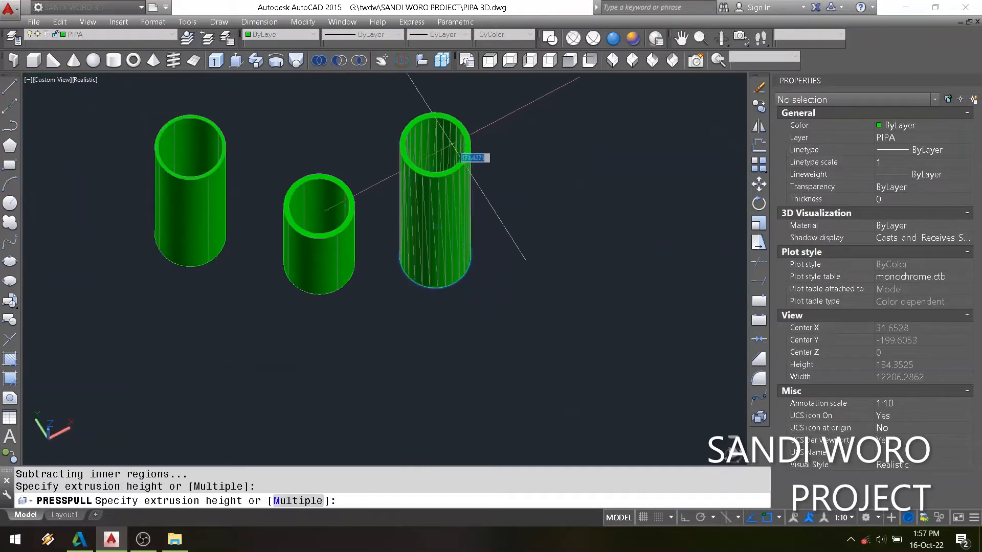
{"action": "left_click", "coordinate": [453, 142]}
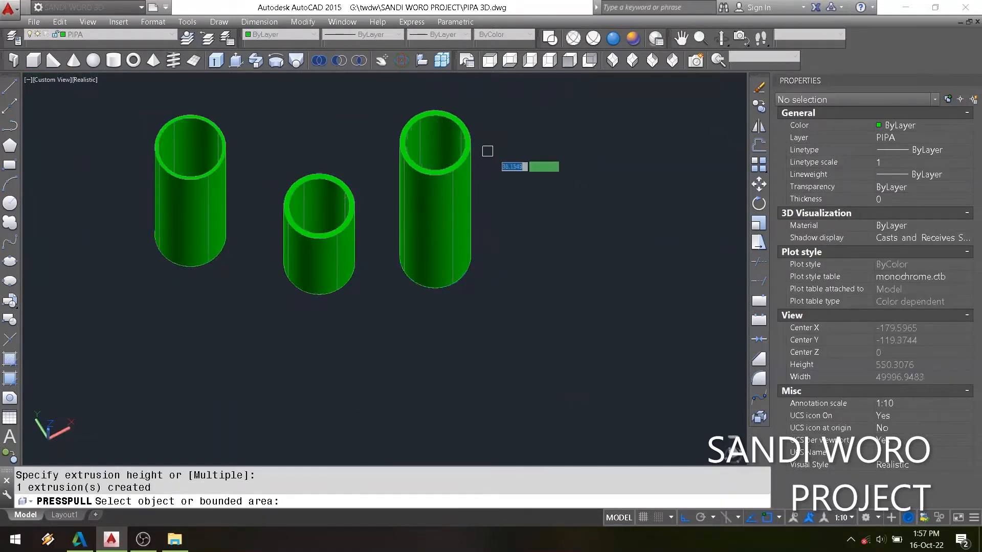
{"action": "key", "text": "Return"}
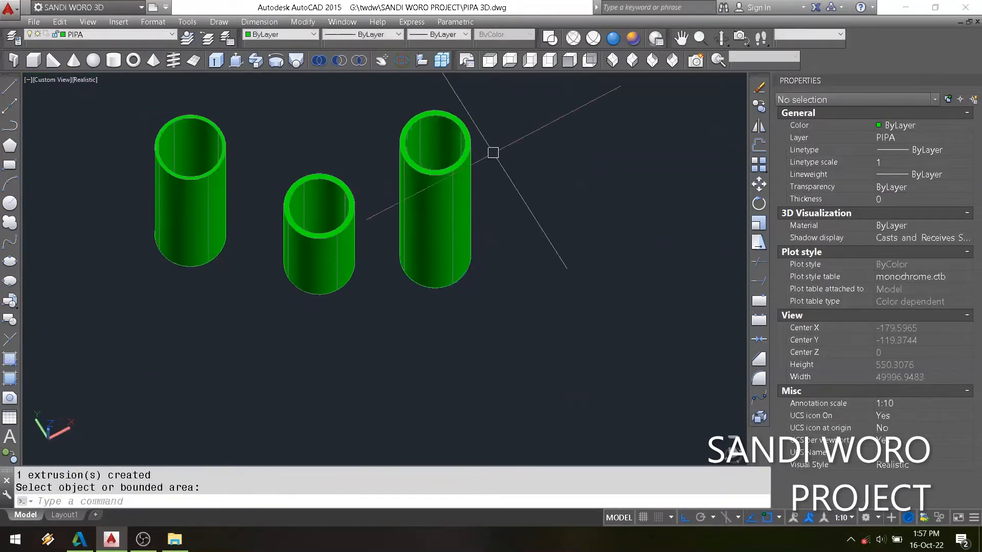
Move the two source circles about 160 straight down along Z, out from under the tallest pipe
{"action": "left_click", "coordinate": [721, 38]}
{"action": "left_click_drag", "start_coordinate": [542, 155], "coordinate": [509, 150]}
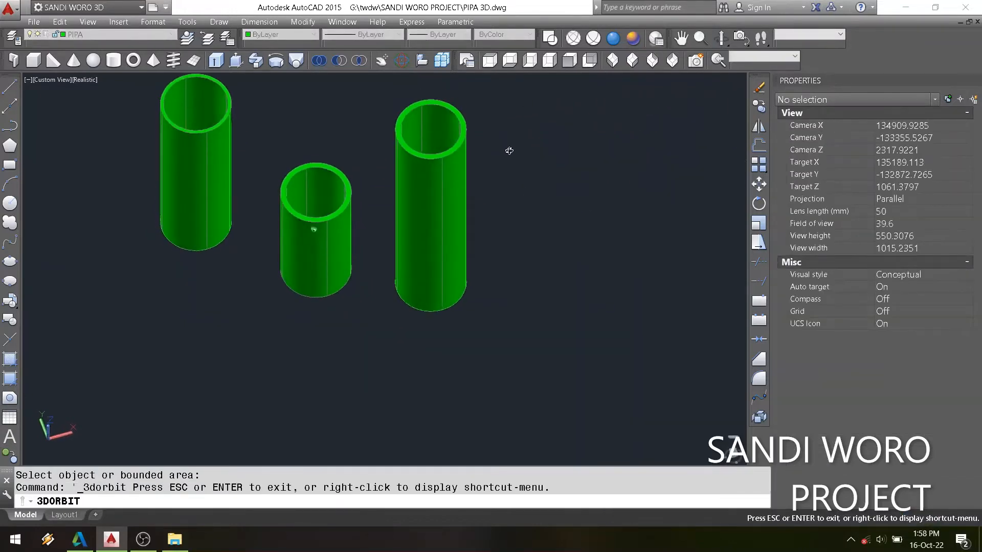
{"action": "right_click", "coordinate": [509, 150]}
{"action": "left_click", "coordinate": [517, 155]}
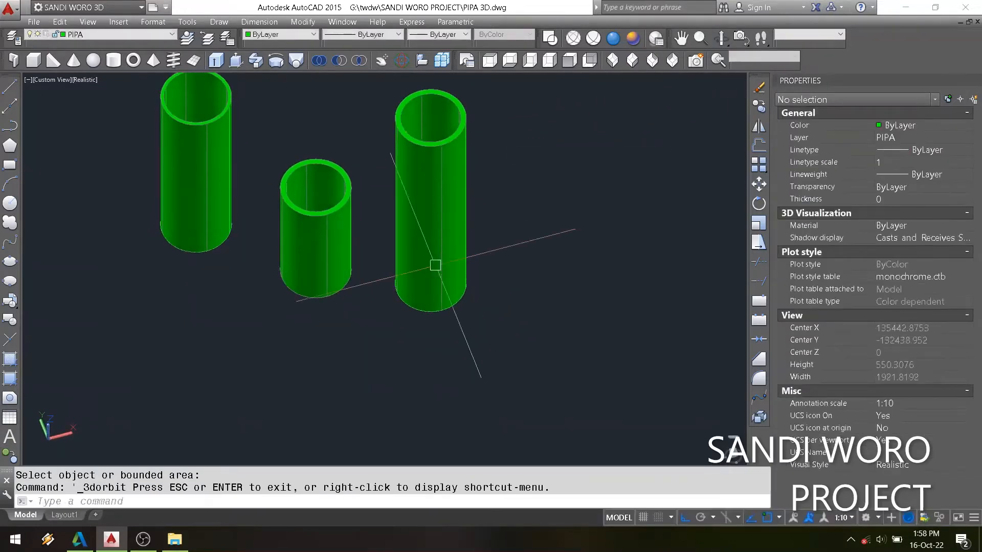
{"action": "type", "text": "m"}
{"action": "key", "text": "Return"}
{"action": "left_click", "coordinate": [376, 223]}
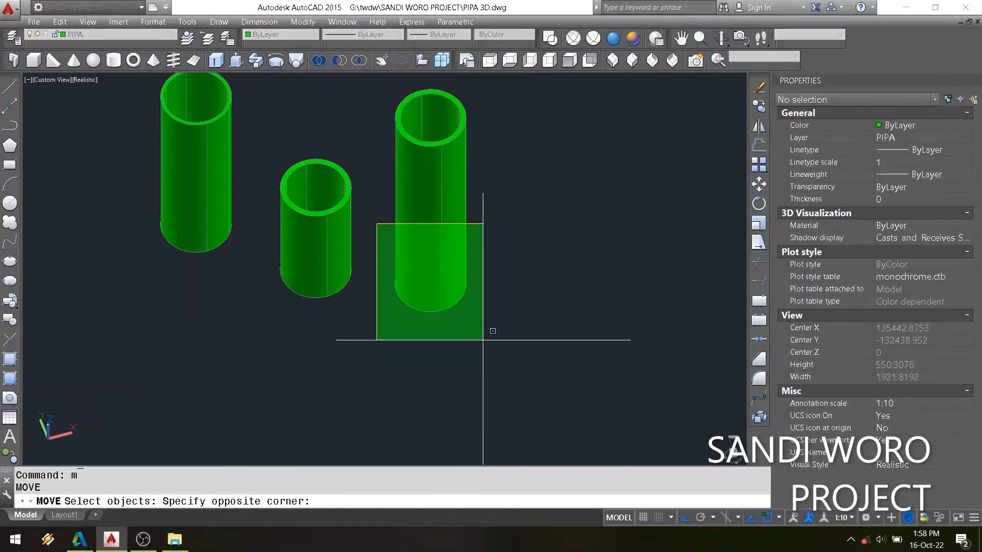
{"action": "left_click", "coordinate": [483, 339]}
{"action": "key", "text": "Return"}
{"action": "left_click", "coordinate": [524, 228]}
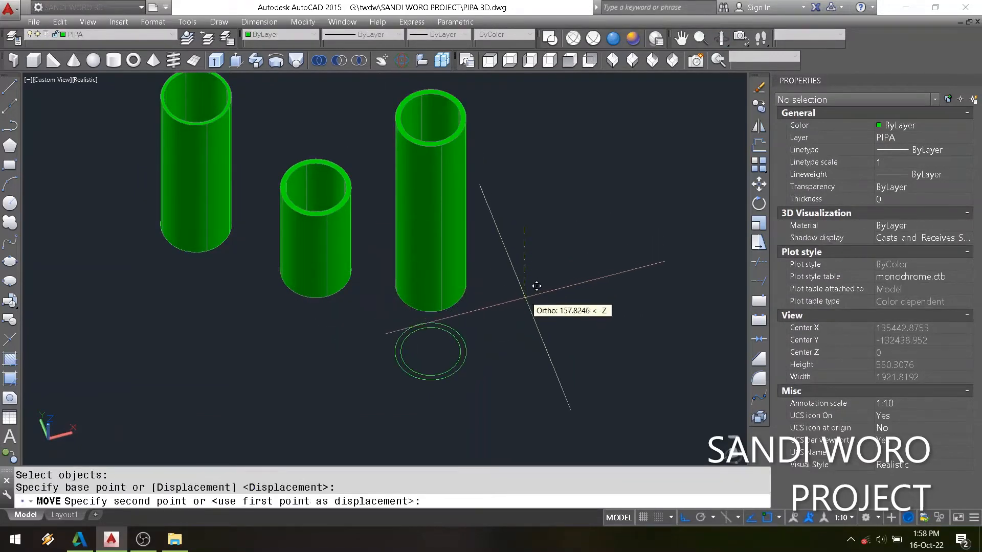
{"action": "left_click", "coordinate": [525, 300]}
{"action": "middle_click_drag", "start_coordinate": [474, 297], "coordinate": [512, 343]}
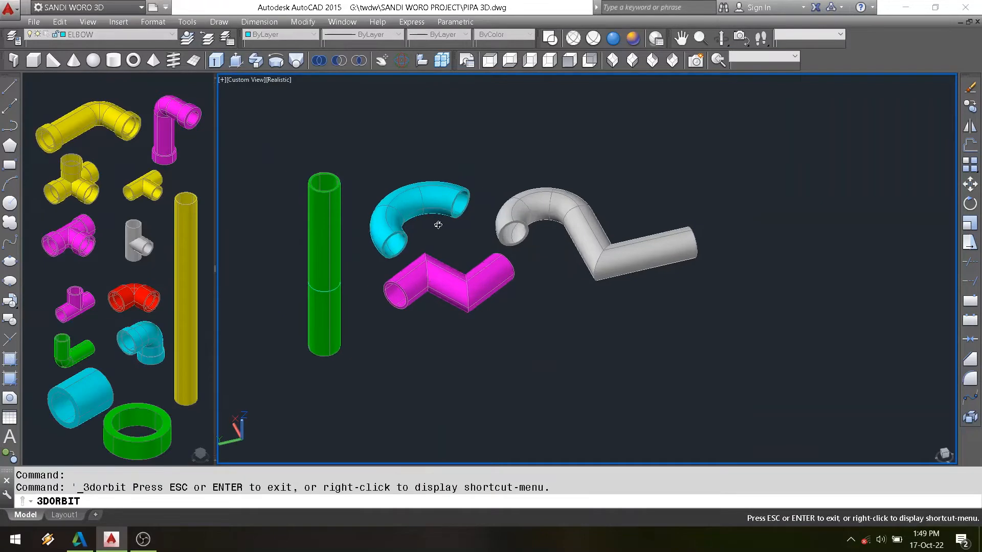
Draw a circle with a radius of 50 in the empty space beside the magenta zigzag pipe
{"action": "mouse_move", "coordinate": [440, 223]}
{"action": "left_mouse_down"}
{"action": "mouse_move", "coordinate": [454, 230]}
{"action": "mouse_move", "coordinate": [397, 199]}
{"action": "mouse_move", "coordinate": [409, 233]}
{"action": "left_mouse_up"}
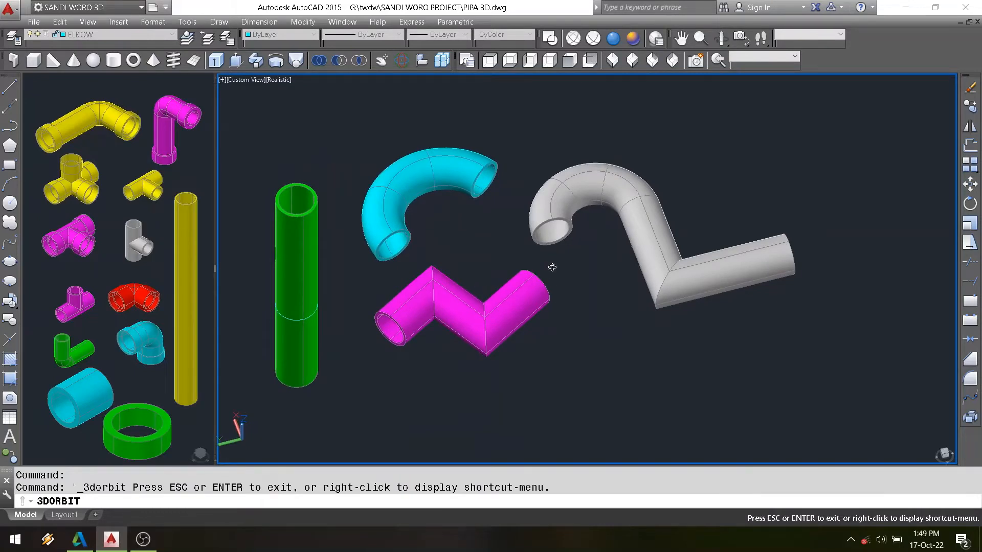
{"action": "left_click_drag", "start_coordinate": [496, 198], "coordinate": [639, 213]}
{"action": "right_click", "coordinate": [641, 211]}
{"action": "left_click", "coordinate": [642, 214]}
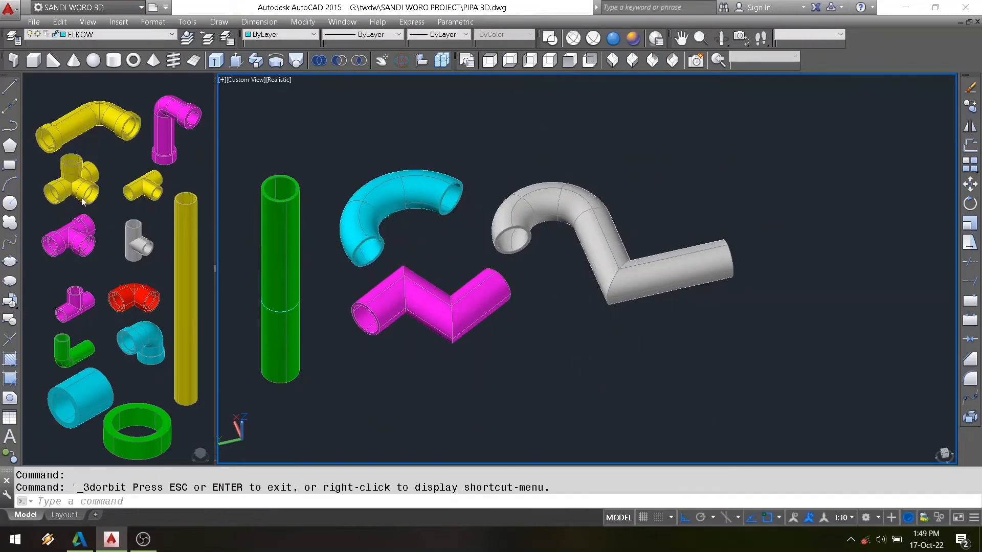
{"action": "left_click", "coordinate": [10, 204]}
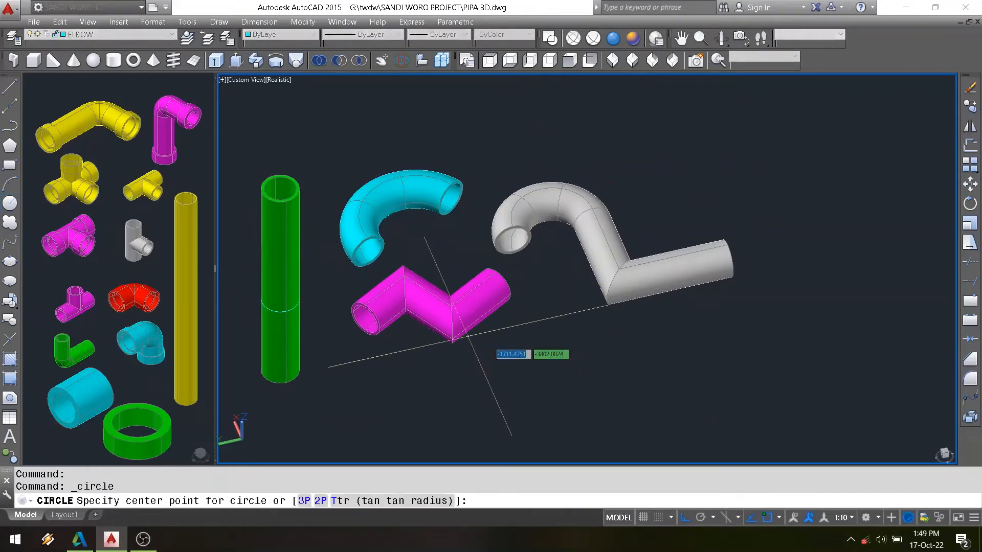
{"action": "left_click", "coordinate": [552, 365]}
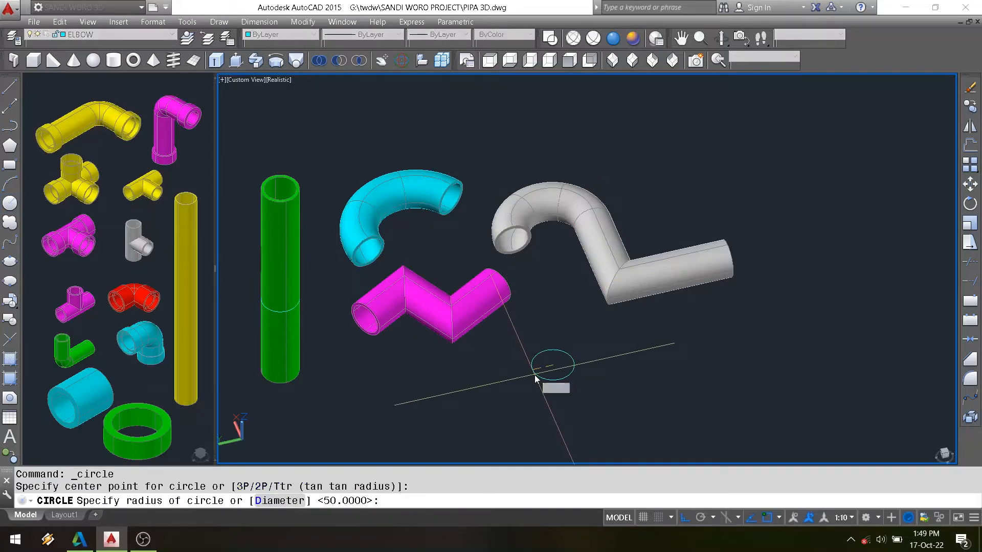
{"action": "type", "text": "50"}
{"action": "key", "text": "Return"}
Offset the radius 50 circle inward by 8 to form the pipe's wall profile
{"action": "scroll", "coordinate": [564, 366], "scroll_direction": "up", "scroll_amount": 4}
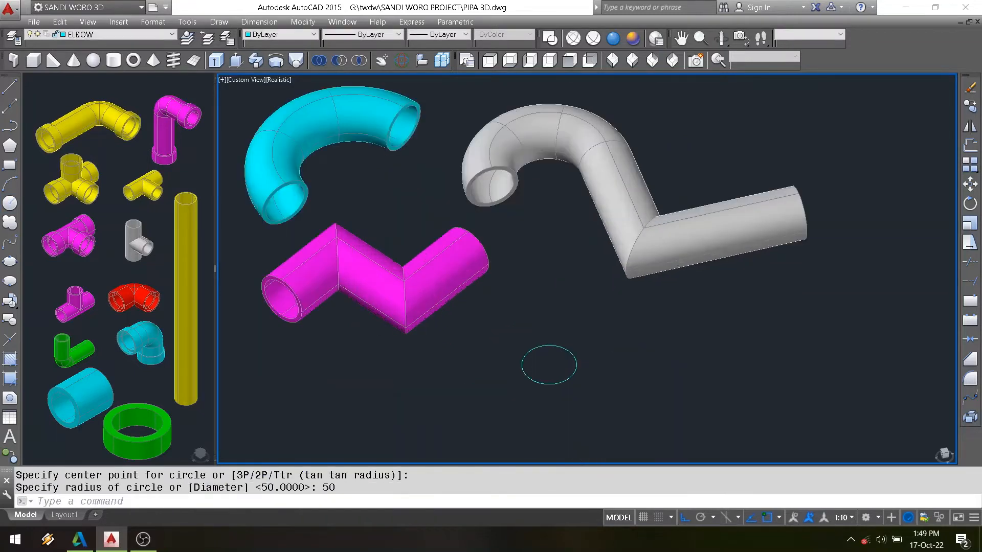
{"action": "type", "text": "o"}
{"action": "key", "text": "Return"}
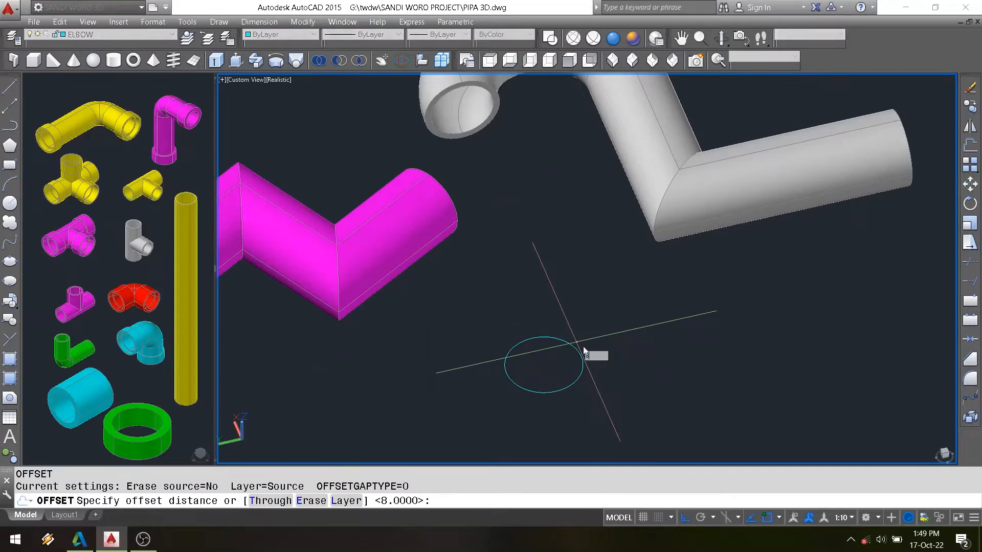
{"action": "type", "text": "8"}
{"action": "key", "text": "Return"}
{"action": "left_click", "coordinate": [545, 339]}
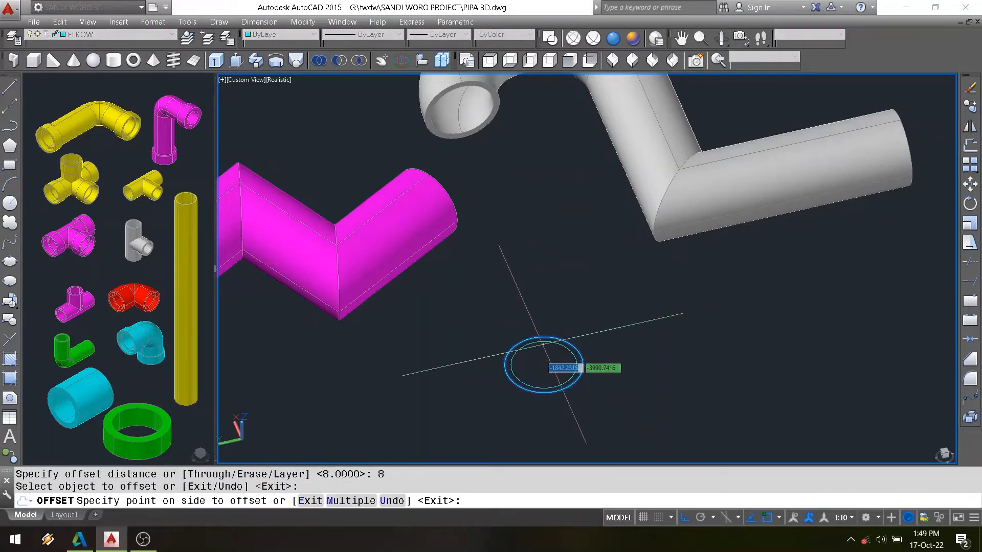
{"action": "left_click", "coordinate": [522, 357]}
{"action": "key", "text": "Return"}
Draw a three-point, roughly semicircular arc beside the two concentric circles as the path for a curved pipe
{"action": "scroll", "coordinate": [438, 305], "scroll_direction": "down", "scroll_amount": 5}
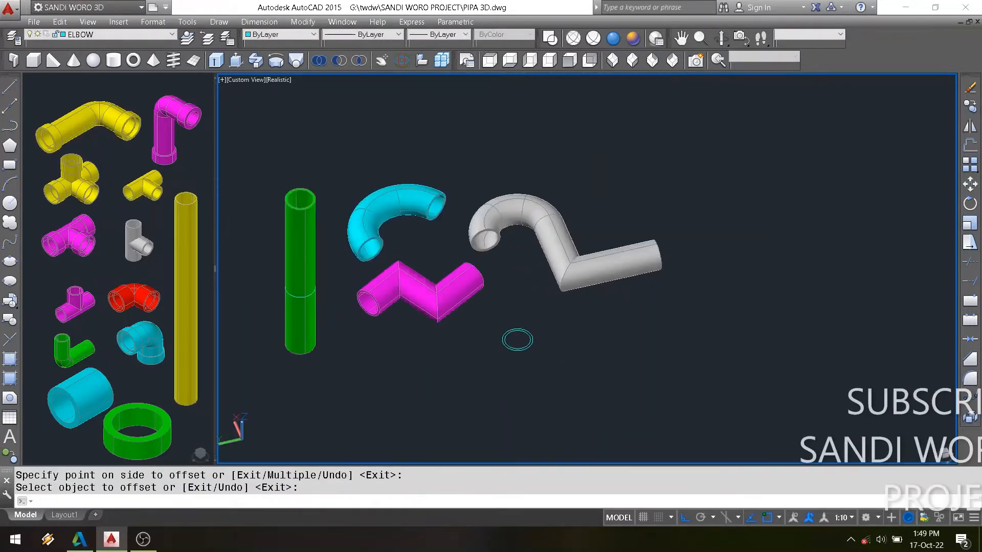
{"action": "left_click", "coordinate": [9, 184]}
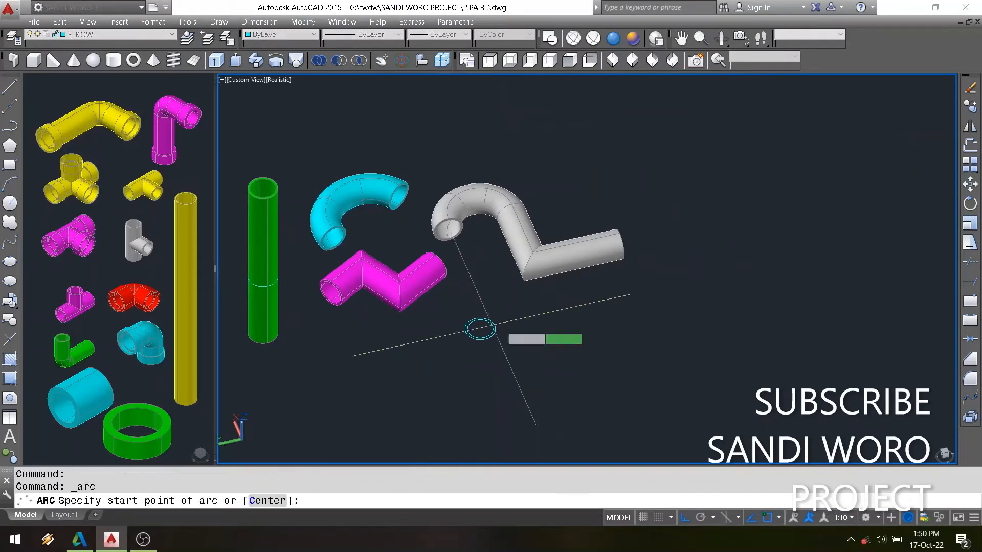
{"action": "left_click", "coordinate": [562, 317]}
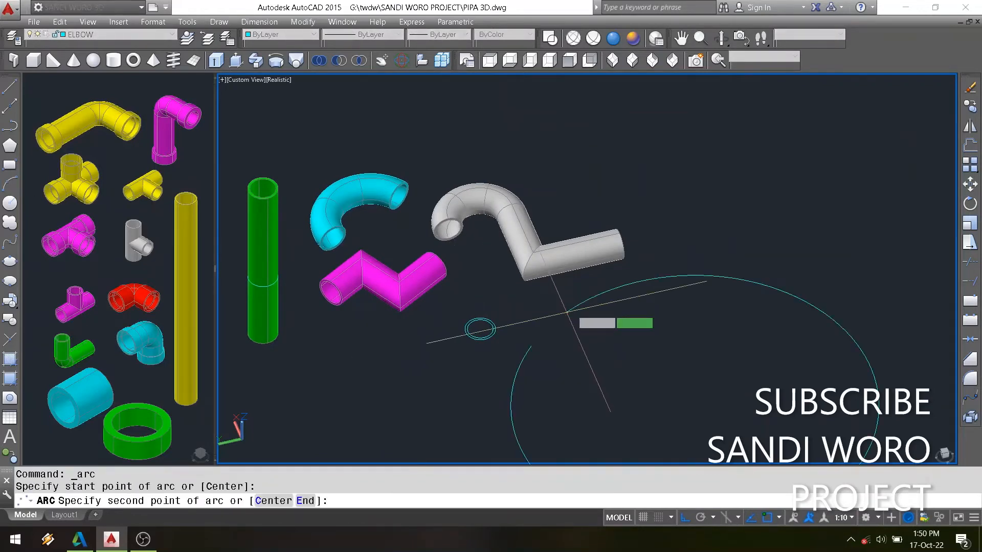
{"action": "left_click", "coordinate": [588, 309]}
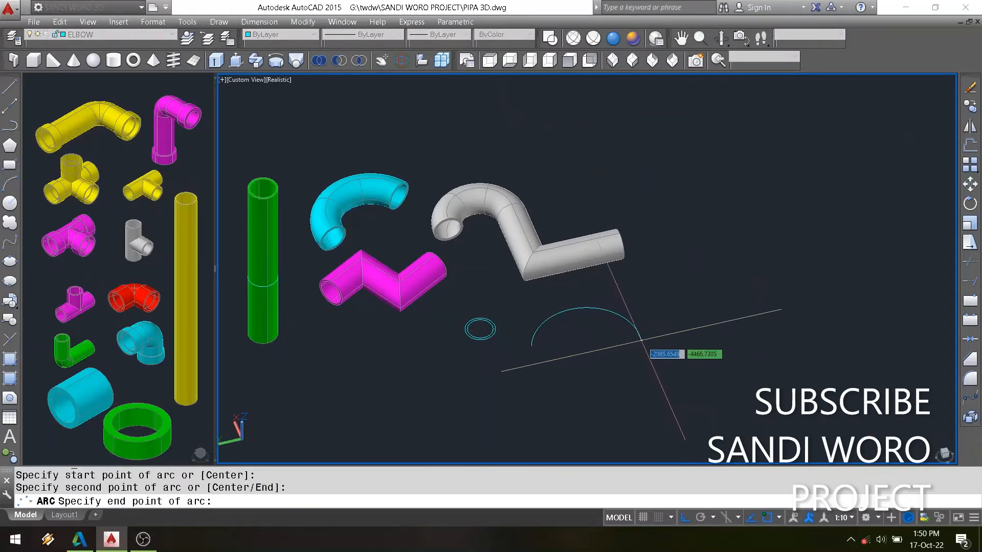
{"action": "left_click", "coordinate": [643, 350]}
Sweep both concentric circles along the arc as solids to form the curved elbow
{"action": "scroll", "coordinate": [616, 339], "scroll_direction": "up", "scroll_amount": 2}
{"action": "scroll", "coordinate": [517, 320], "scroll_direction": "up", "scroll_amount": 2}
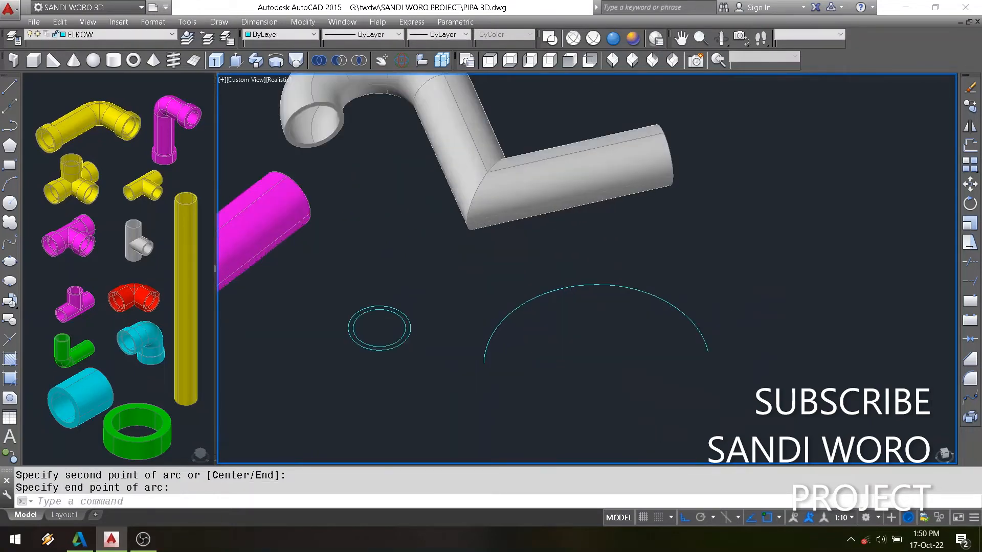
{"action": "left_click", "coordinate": [256, 60]}
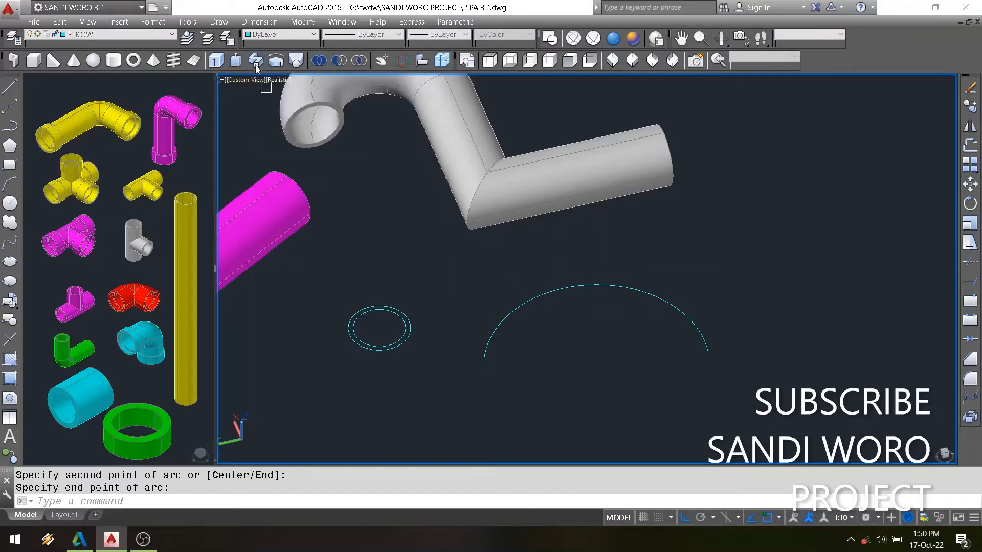
{"action": "left_click", "coordinate": [405, 258]}
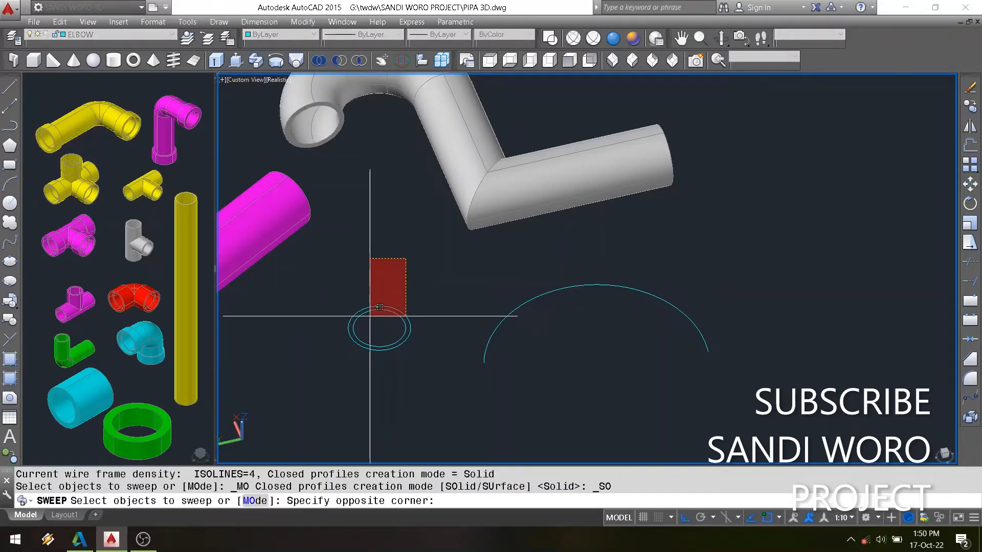
{"action": "left_click", "coordinate": [368, 321]}
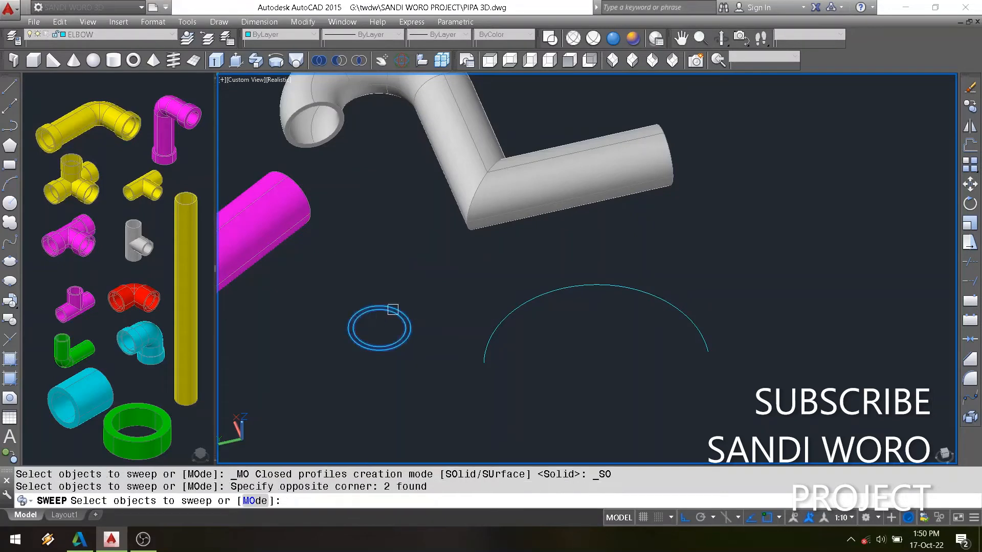
{"action": "key", "text": "Return"}
{"action": "left_click", "coordinate": [487, 346]}
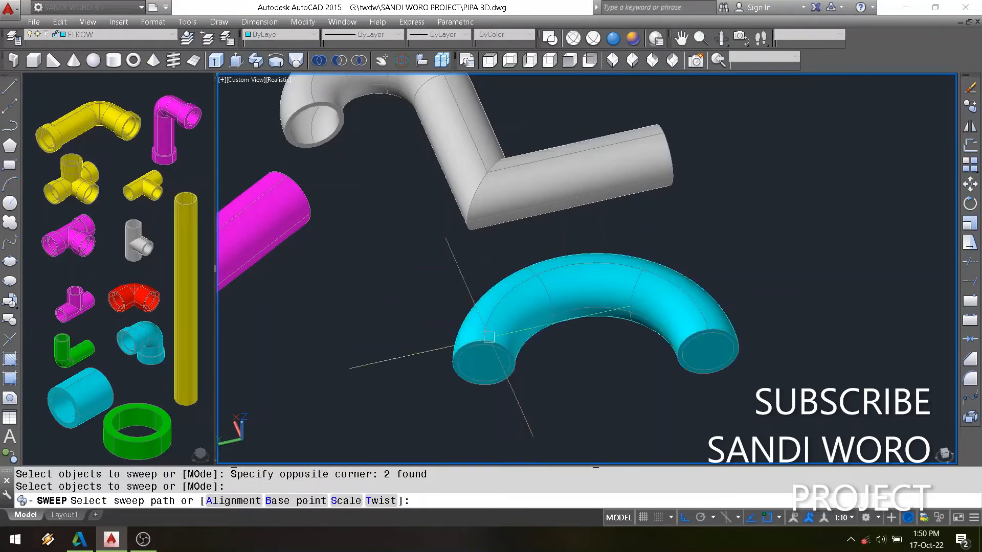
{"action": "scroll", "coordinate": [599, 373], "scroll_direction": "up", "scroll_amount": 2}
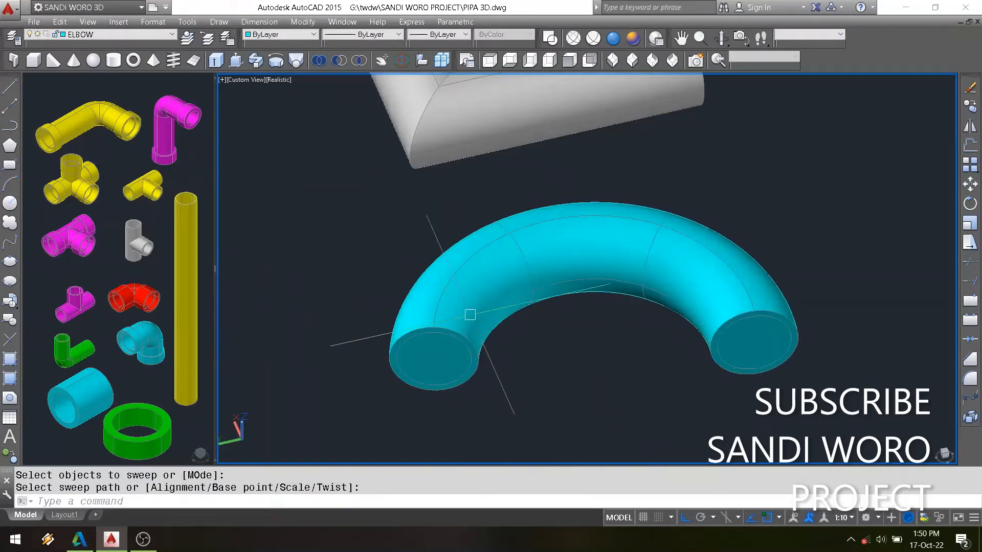